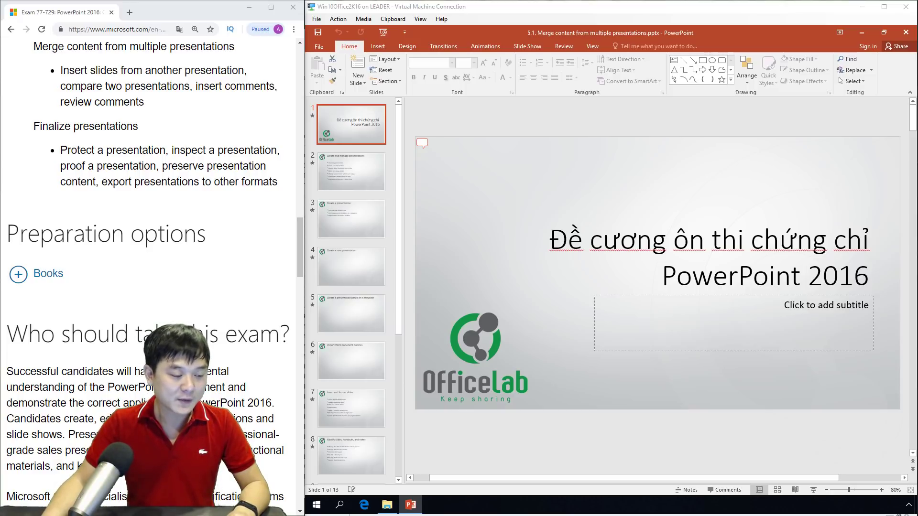
# On the 77-729 skills page, select the Merge content heading, then highlight 'Insert slides from another presentation'.
pyautogui.tripleClick(66, 50)
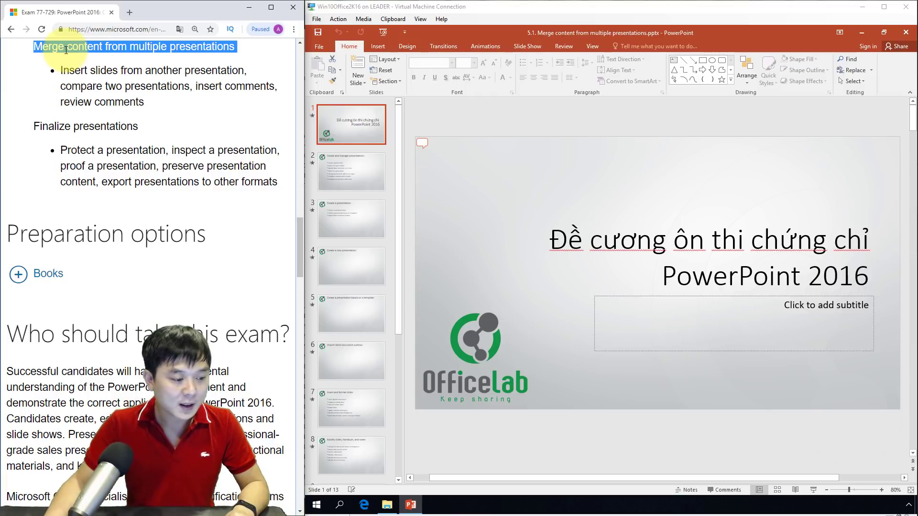
pyautogui.click(60, 72)
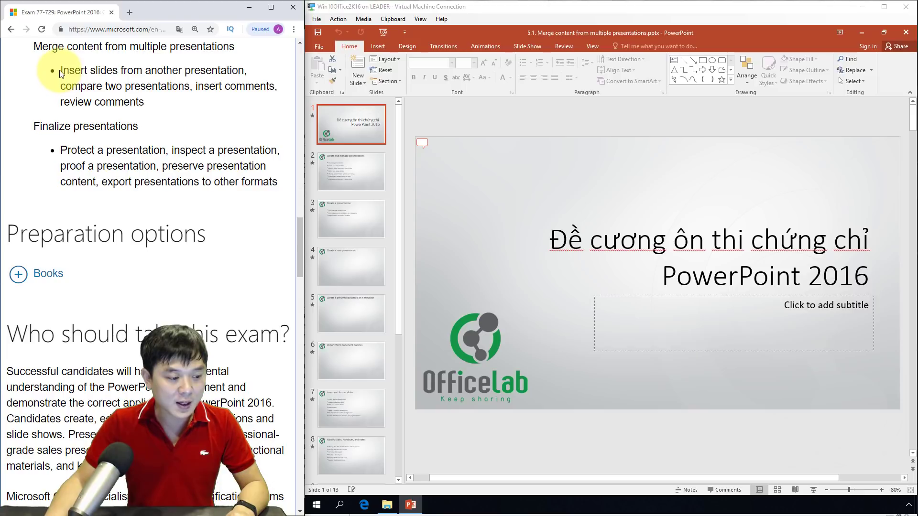
pyautogui.moveTo(61, 72); pyautogui.dragTo(244, 71)
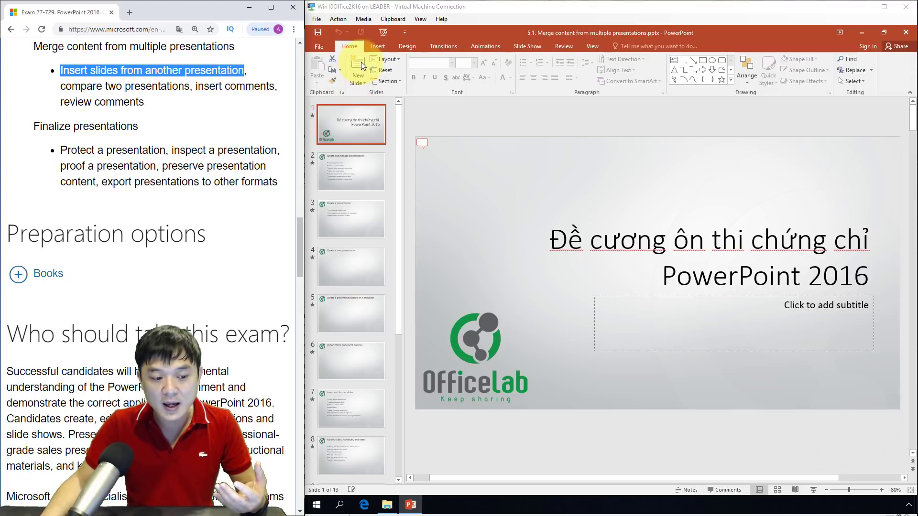
# Browse the New Slide layouts without adding one, then display slide 12, 'Configure and present a slide show'.
pyautogui.click(359, 82)
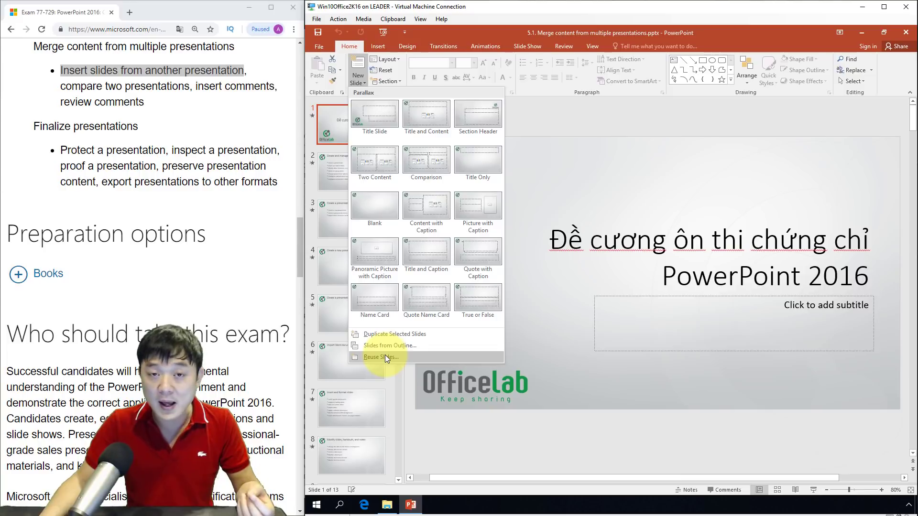
pyautogui.click(600, 123)
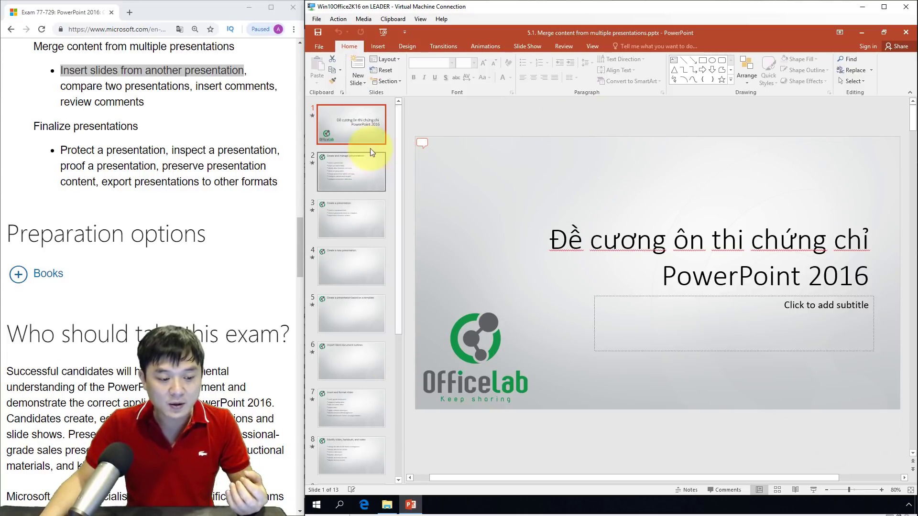
pyautogui.scroll(-5, 374, 139)
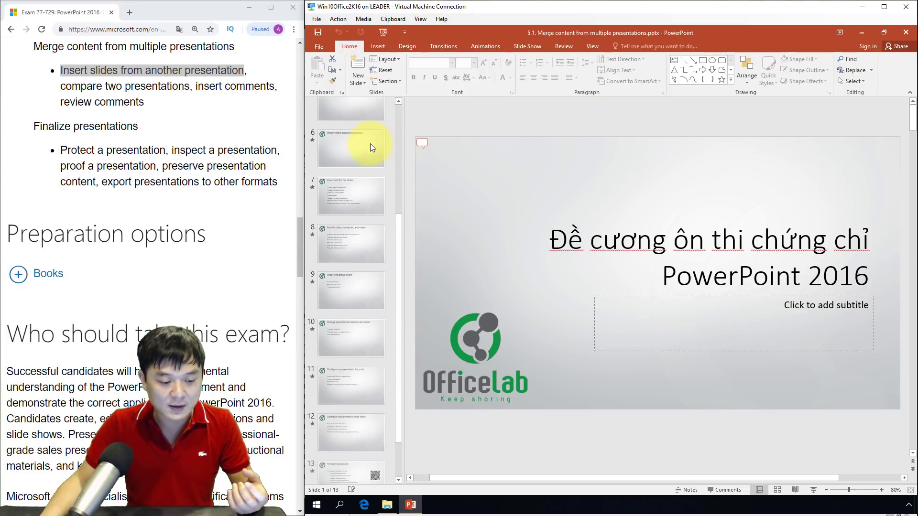
pyautogui.scroll(-1, 370, 144)
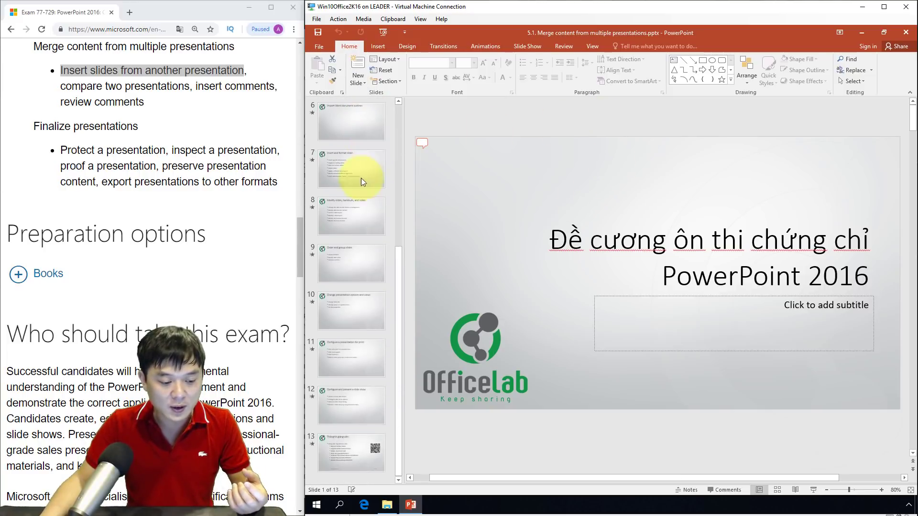
pyautogui.click(355, 404)
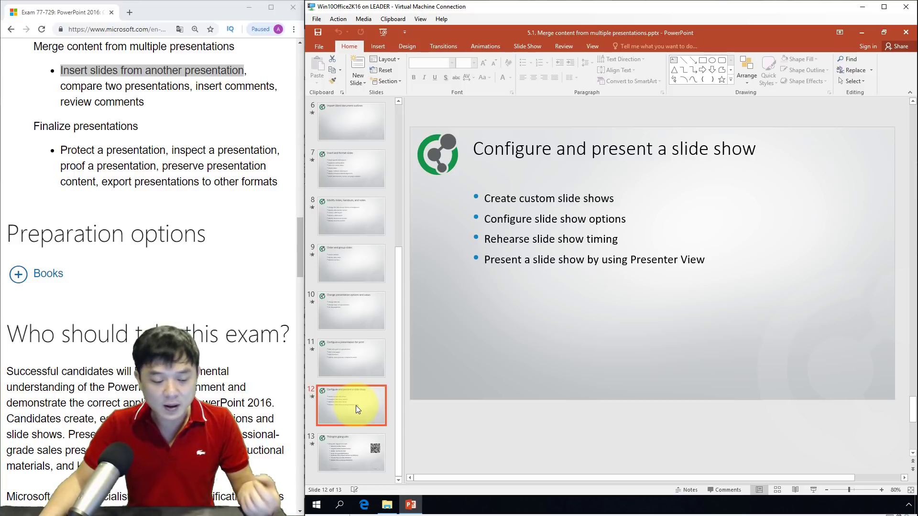
pyautogui.click(354, 431)
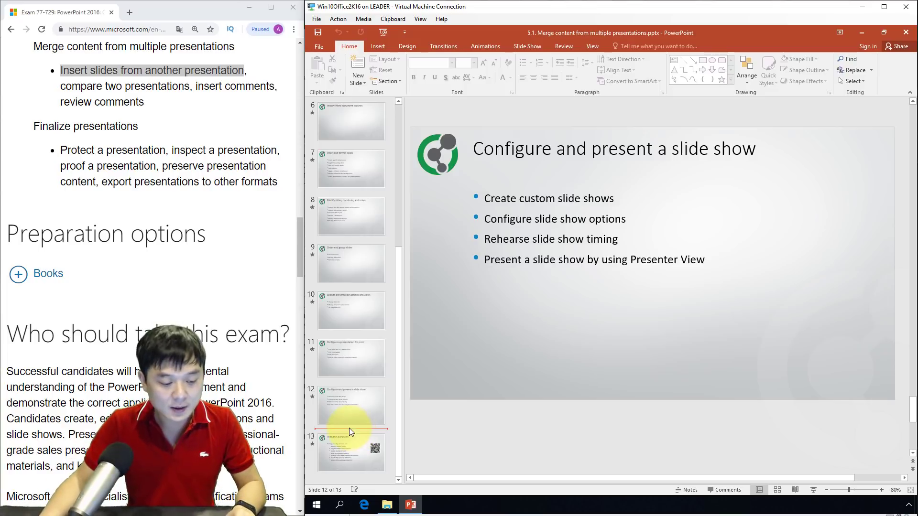
pyautogui.click(348, 418)
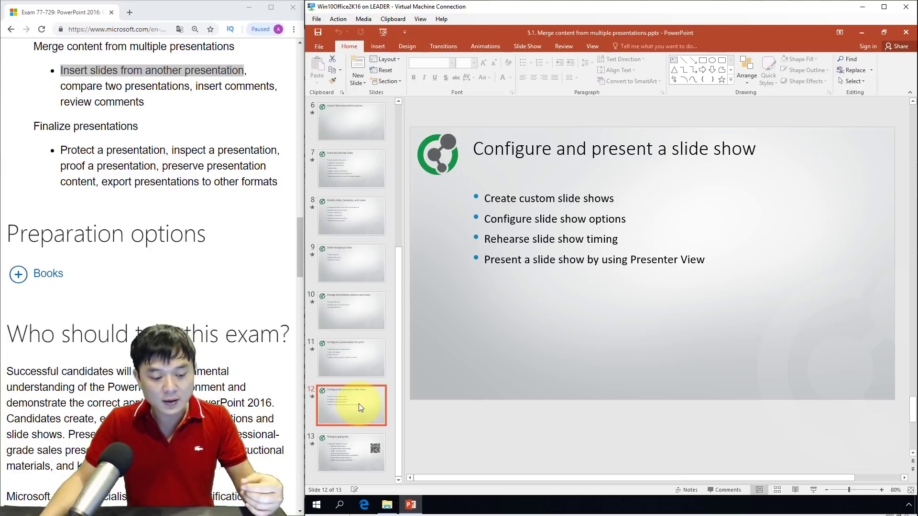
pyautogui.rightClick(361, 404)
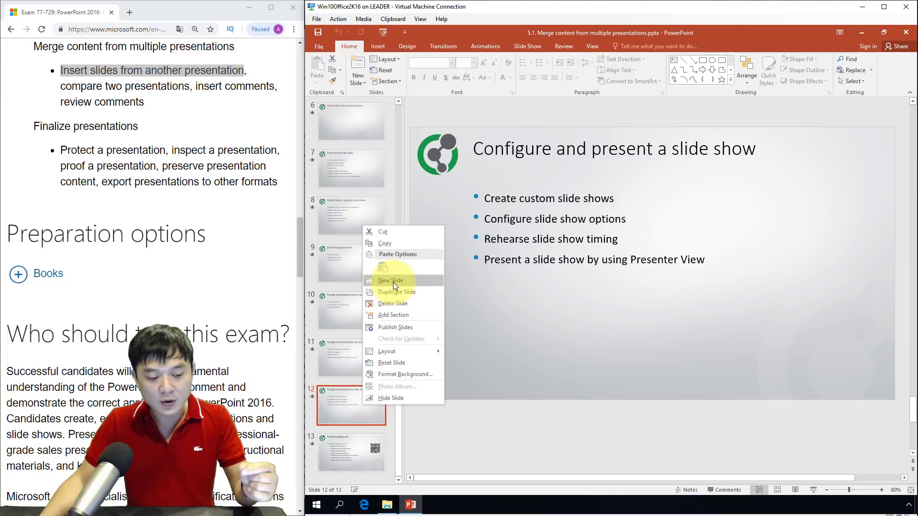
pyautogui.click(376, 281)
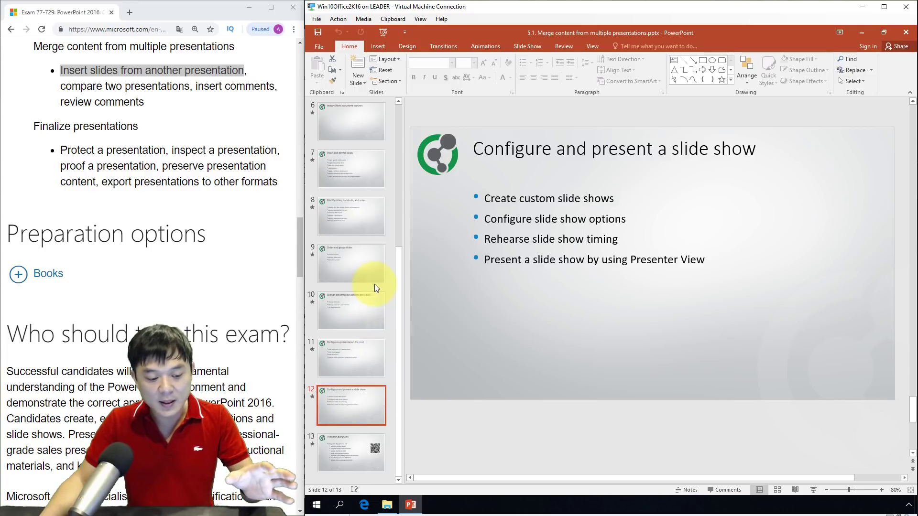
pyautogui.click(356, 409)
pyautogui.scroll(-1, 356, 409)
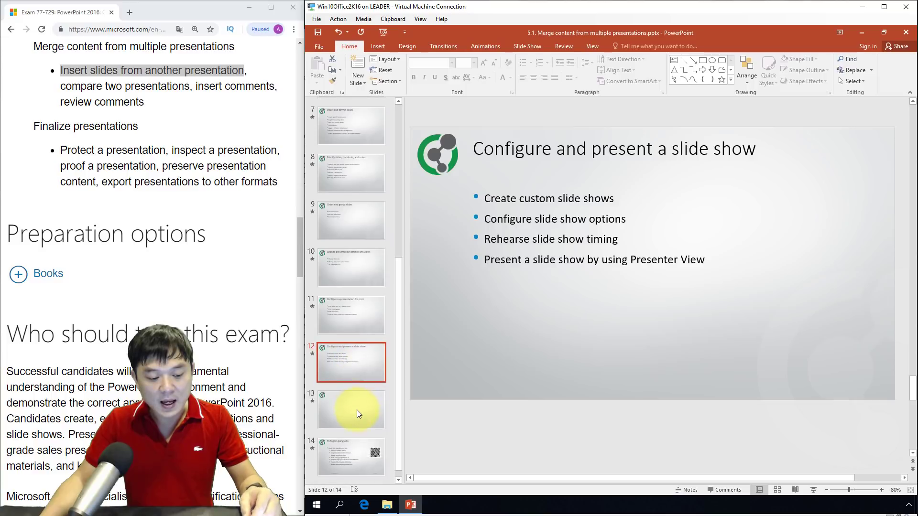
pyautogui.click(357, 409)
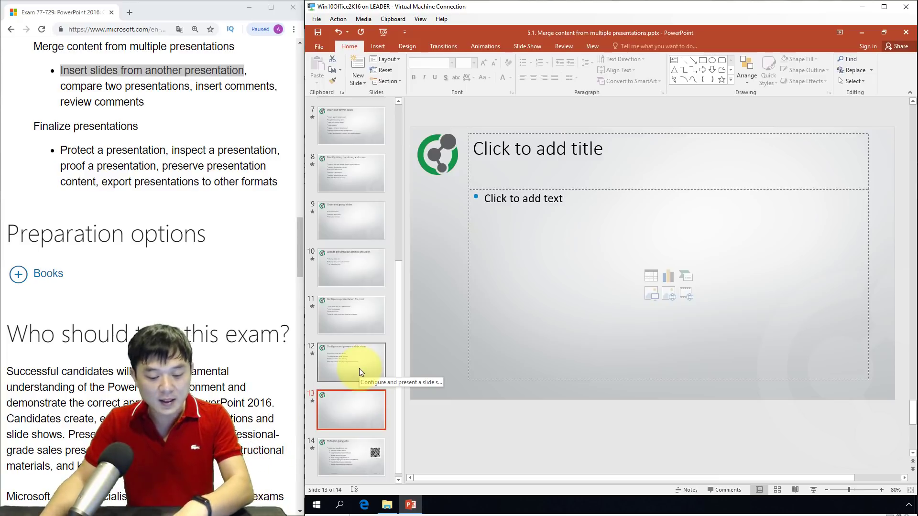
pyautogui.press('Delete')
pyautogui.click(354, 400)
pyautogui.rightClick(353, 399)
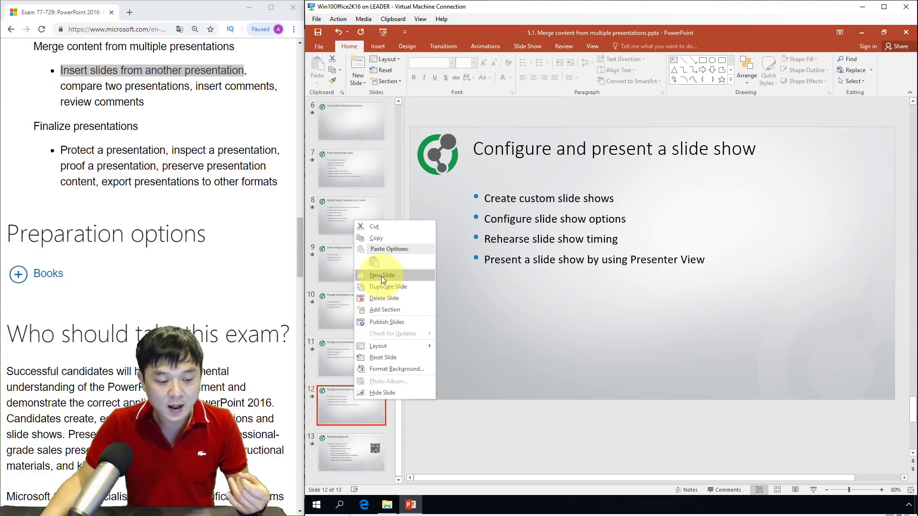
pyautogui.click(345, 427)
pyautogui.click(345, 428)
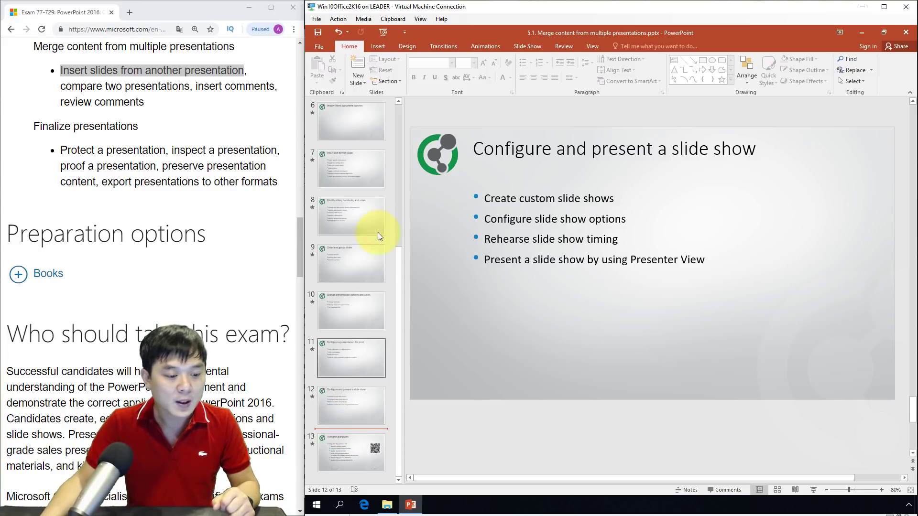
# Load the 19 slides of the recently used exam-outline presentation into the Reuse Slides pane.
pyautogui.click(354, 79)
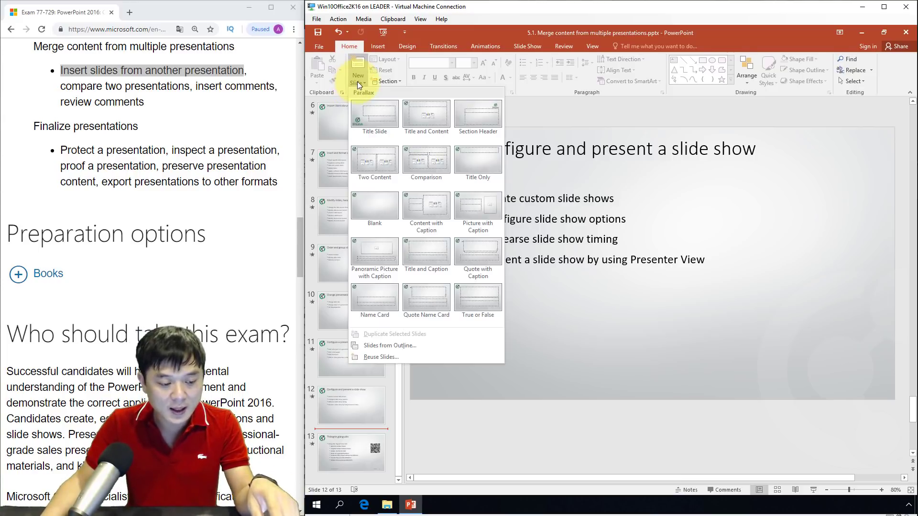
pyautogui.click(386, 362)
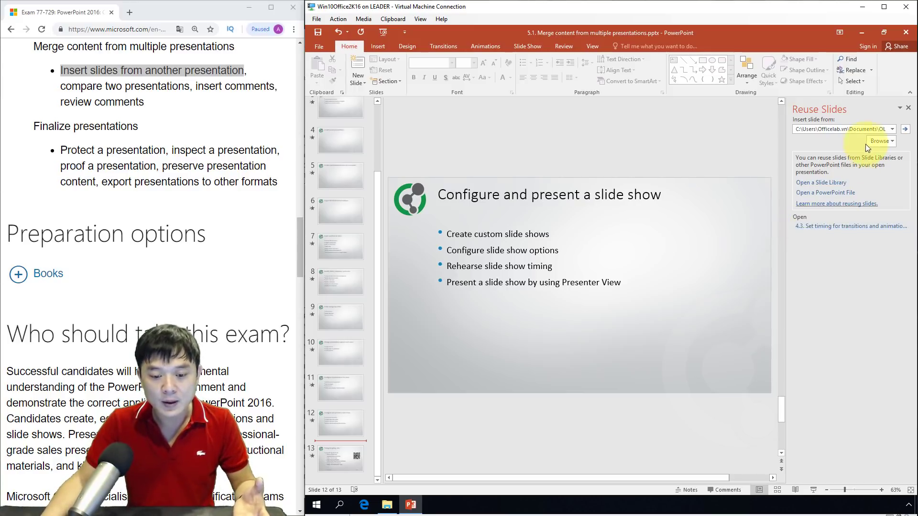
pyautogui.click(879, 144)
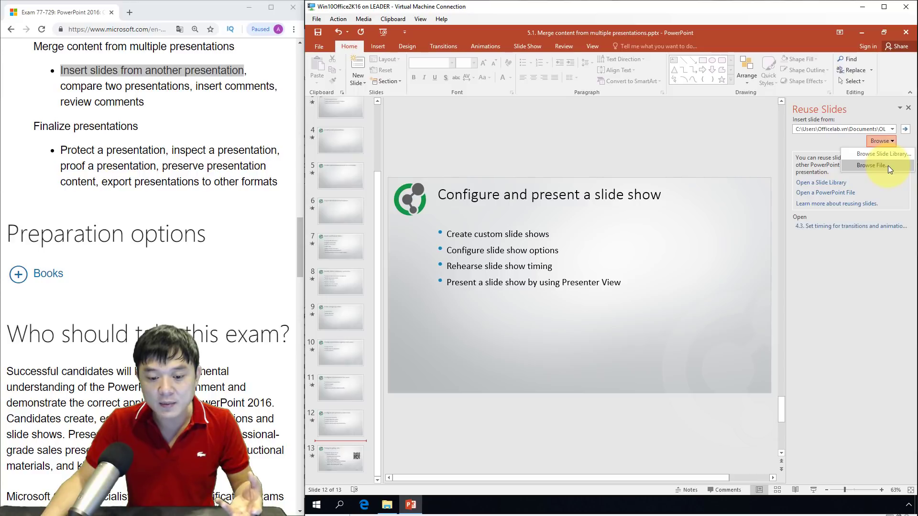
pyautogui.click(836, 246)
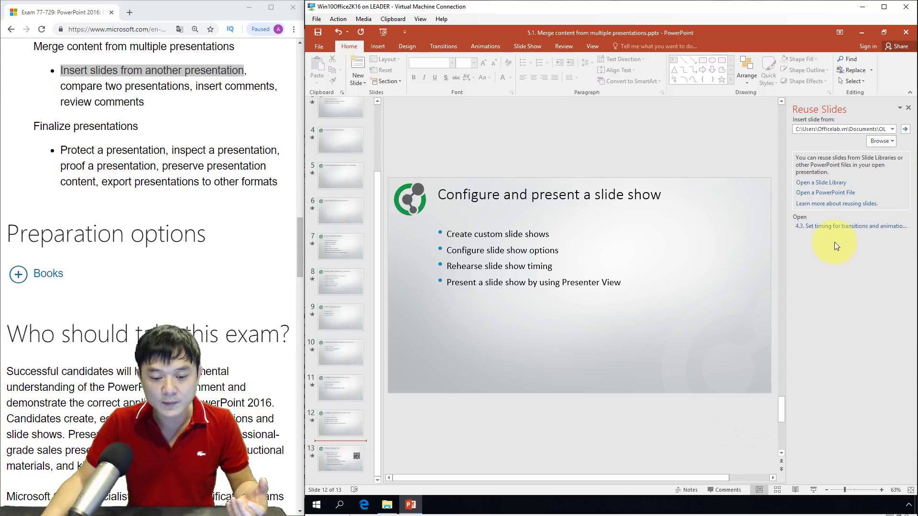
pyautogui.click(828, 228)
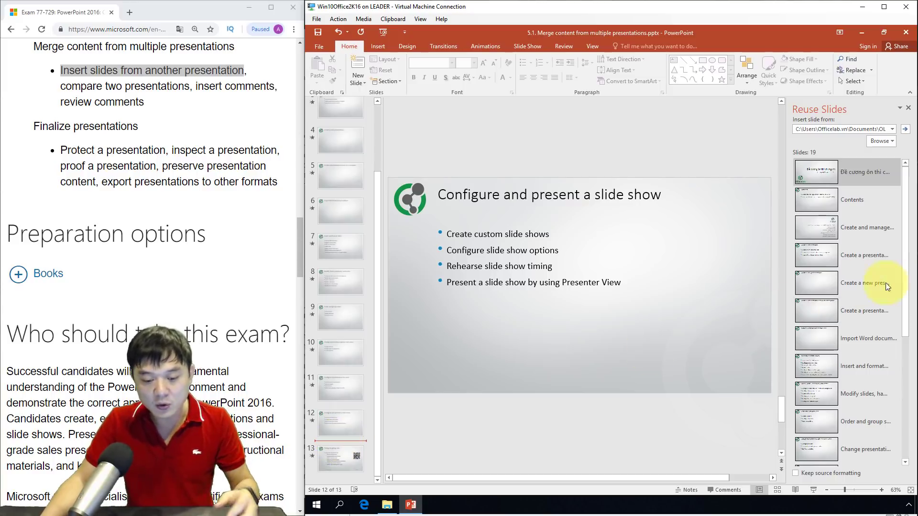
# Insert the reused 'Insert and format text, shapes and images' slide into the deck.
pyautogui.scroll(-3, 850, 283)
pyautogui.scroll(-3, 850, 283)
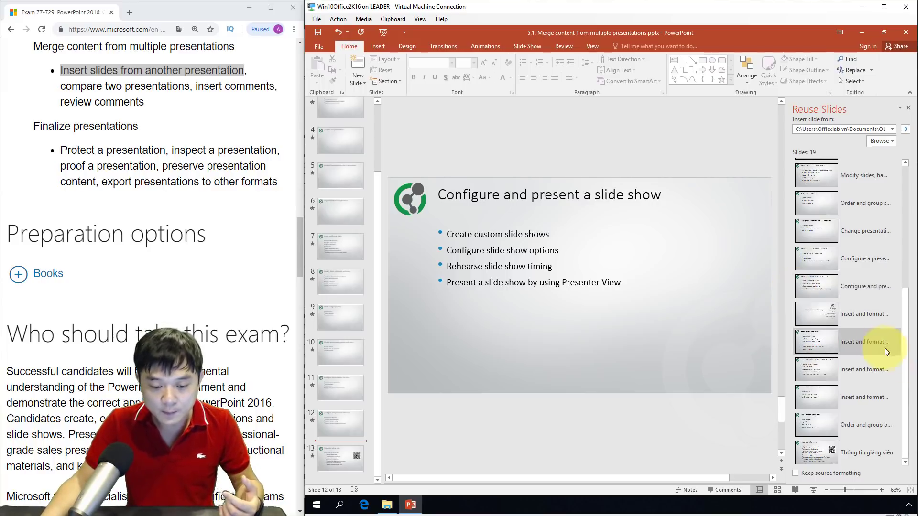
pyautogui.moveTo(822, 314)
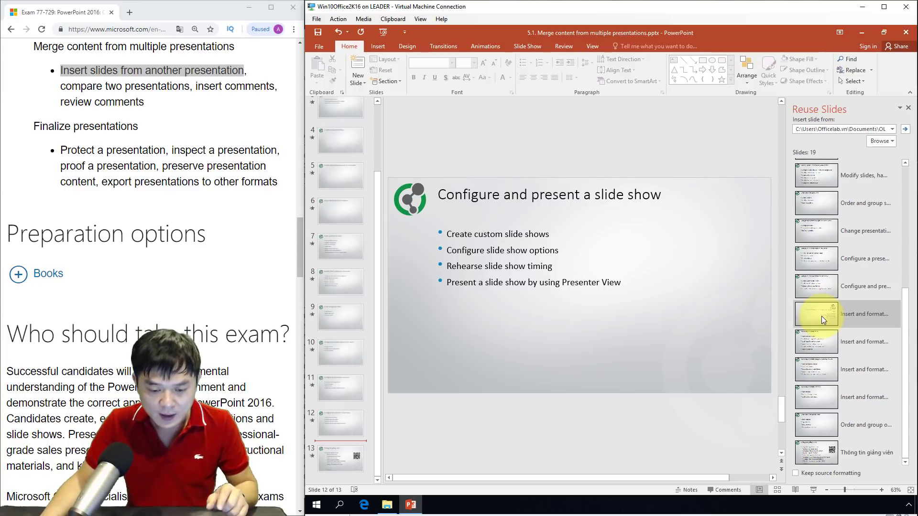
pyautogui.click(821, 317)
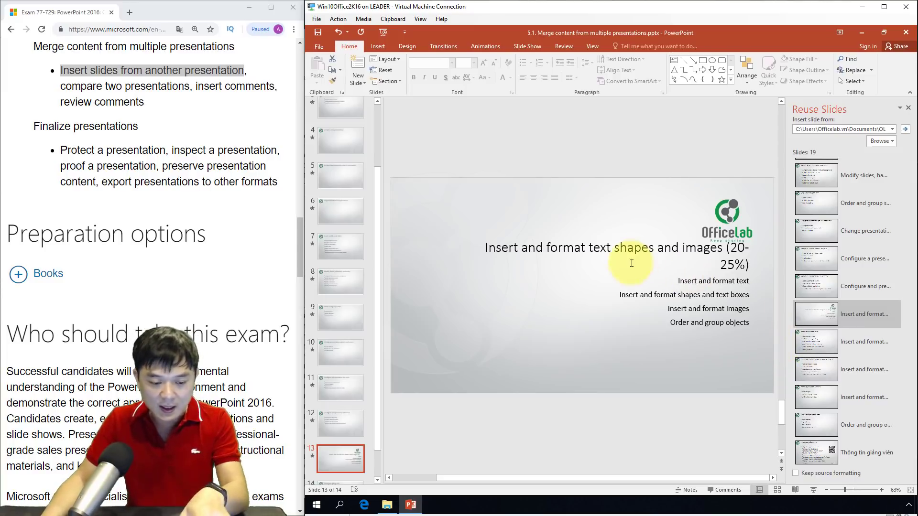
pyautogui.click(500, 252)
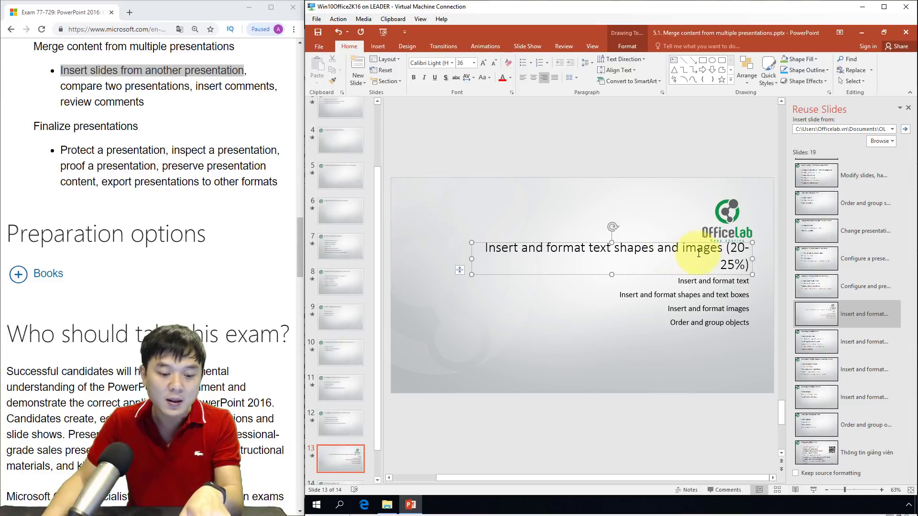
pyautogui.click(336, 467)
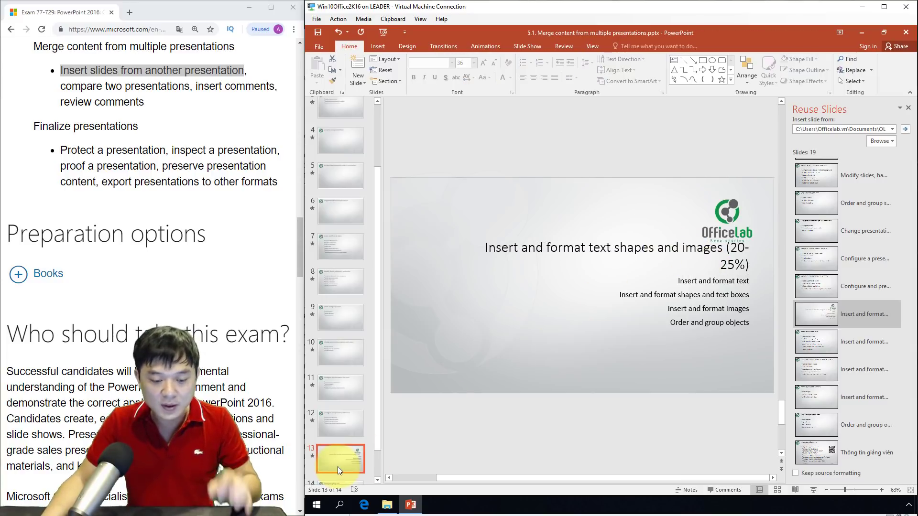
# Insert the reused 'Insert and format text' slide as slide 14 and check slides 13–14.
pyautogui.scroll(-1, 334, 441)
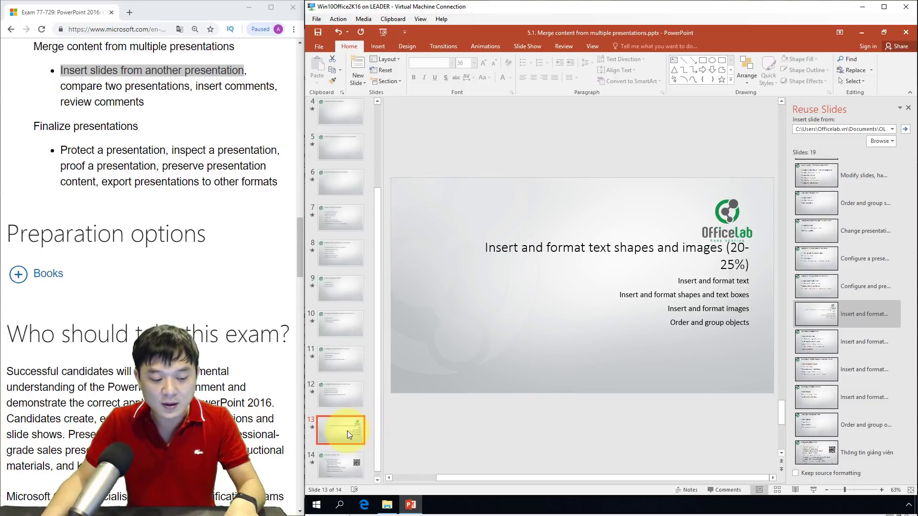
pyautogui.click(817, 348)
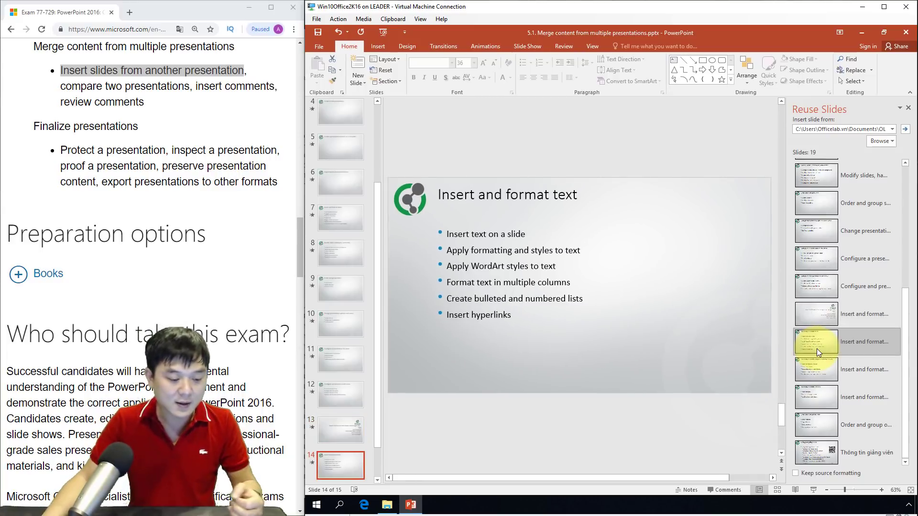
pyautogui.click(332, 431)
pyautogui.click(345, 473)
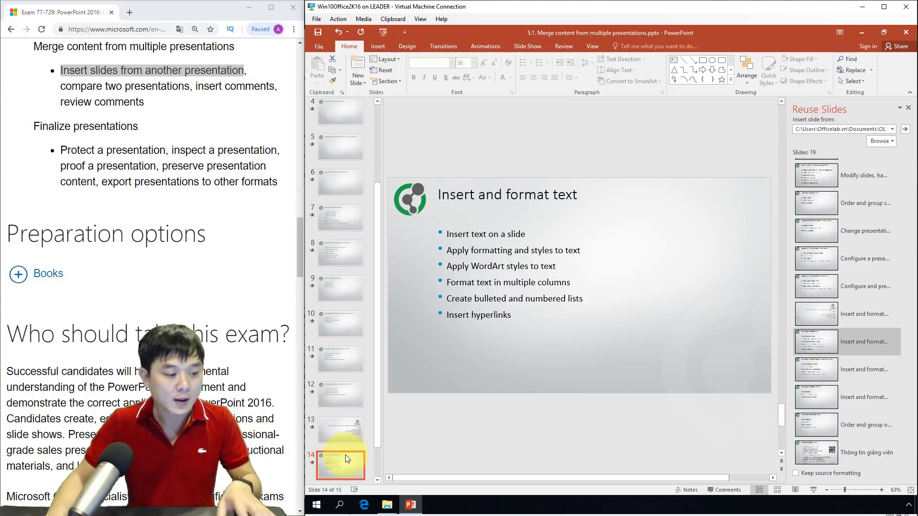
# Highlight the compare-two-presentations objective, close the Reuse Slides pane and show title slide 1.
pyautogui.click(80, 84)
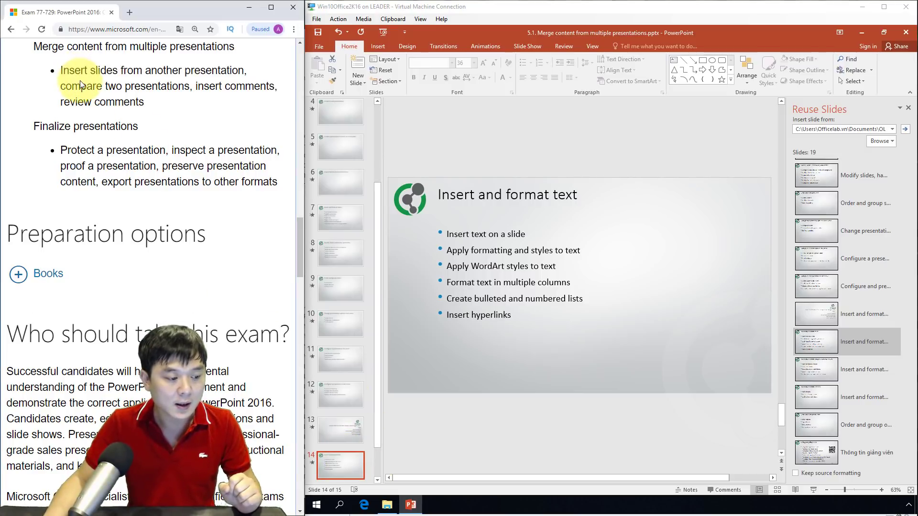
pyautogui.moveTo(61, 87); pyautogui.dragTo(194, 90)
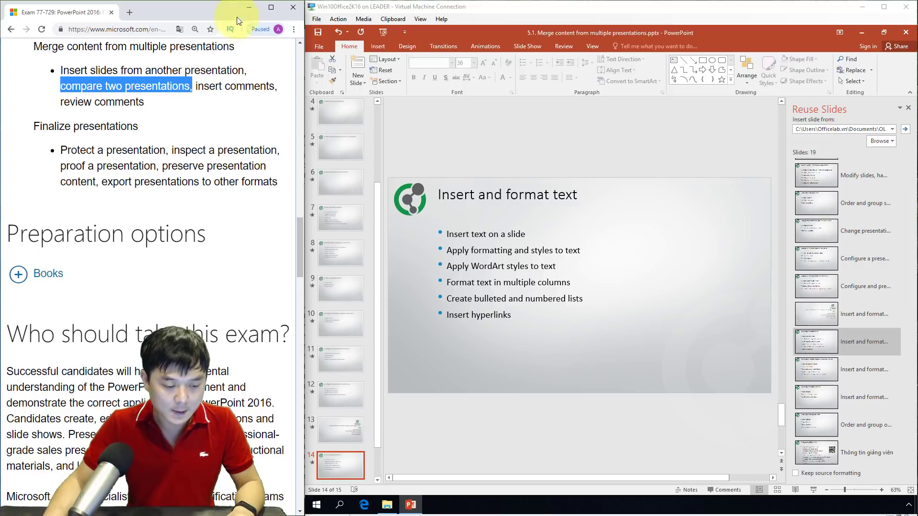
pyautogui.click(908, 109)
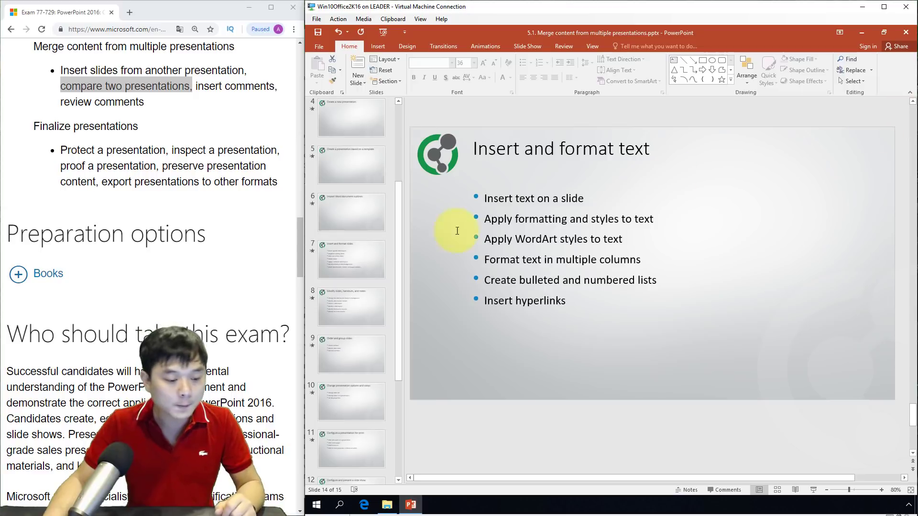
pyautogui.scroll(3, 363, 257)
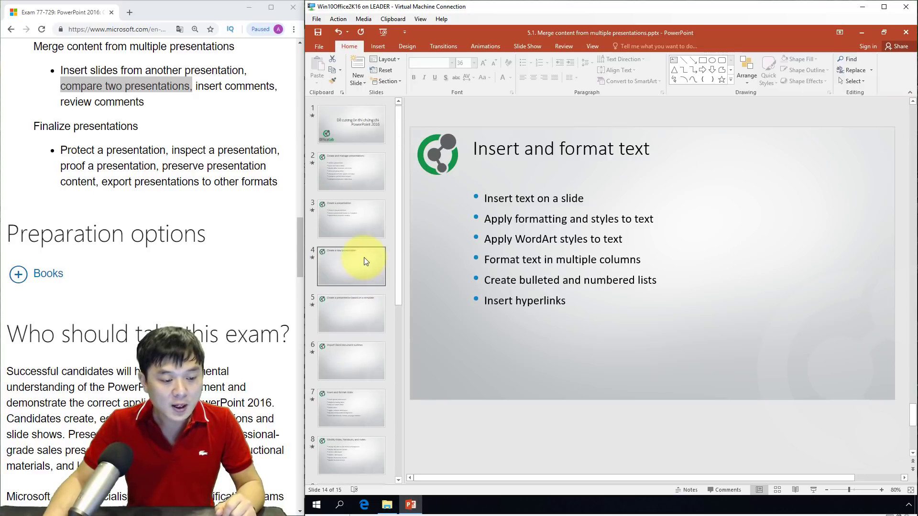
pyautogui.click(362, 118)
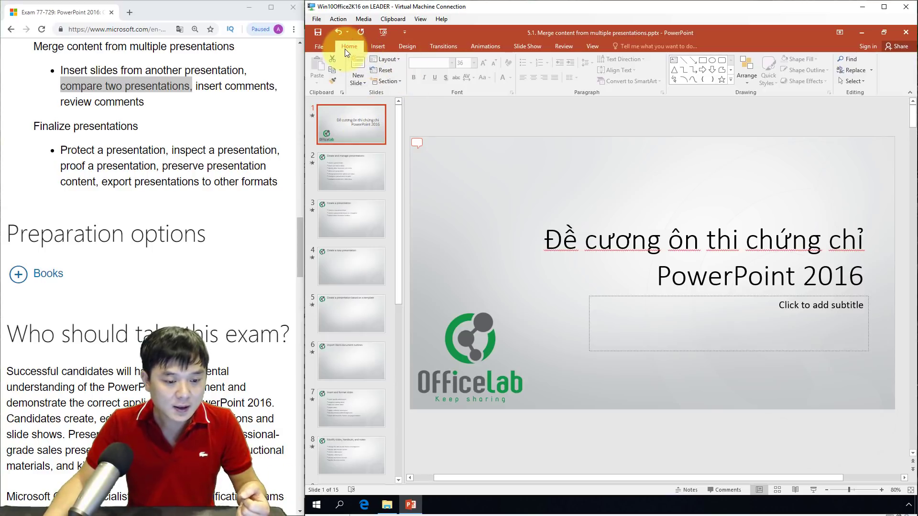
# Merge the deck with the 4.3 set-timing presentation from the OLSS_PowerPoint2016_MOS folder using Review > Compare.
pyautogui.click(561, 50)
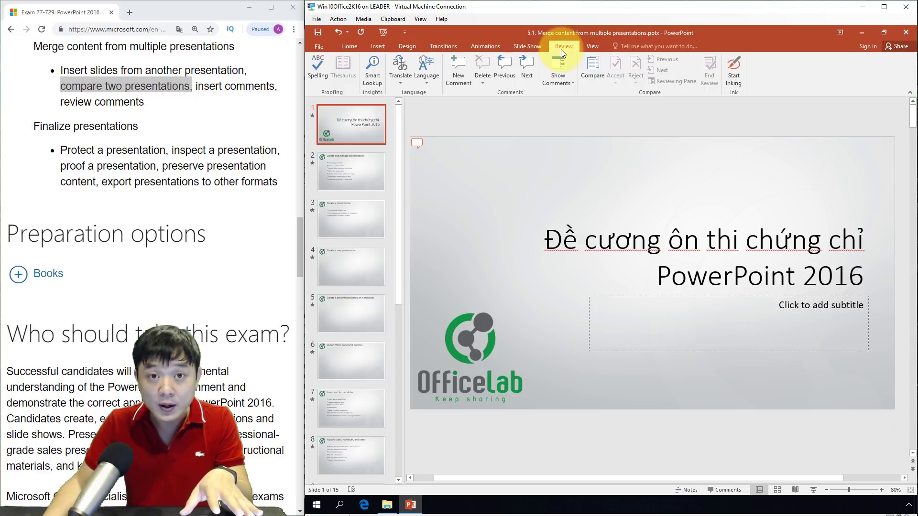
pyautogui.click(598, 79)
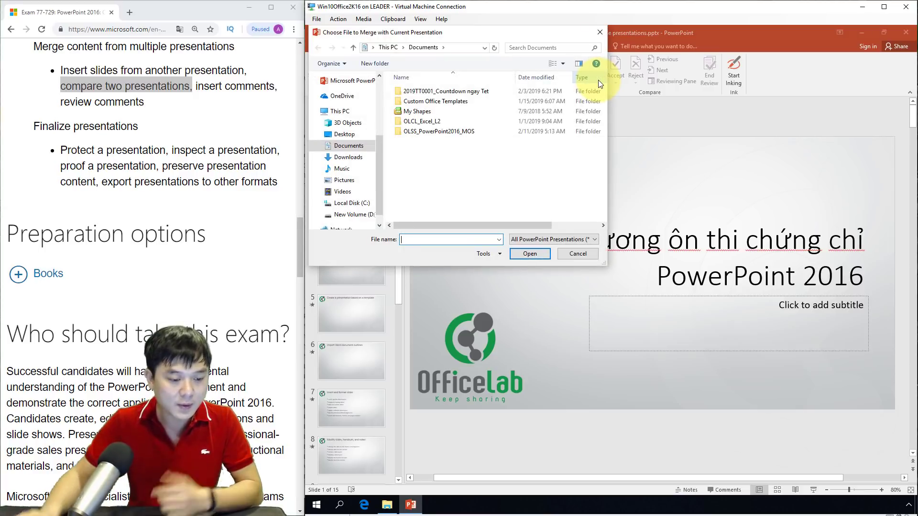
pyautogui.click(446, 131)
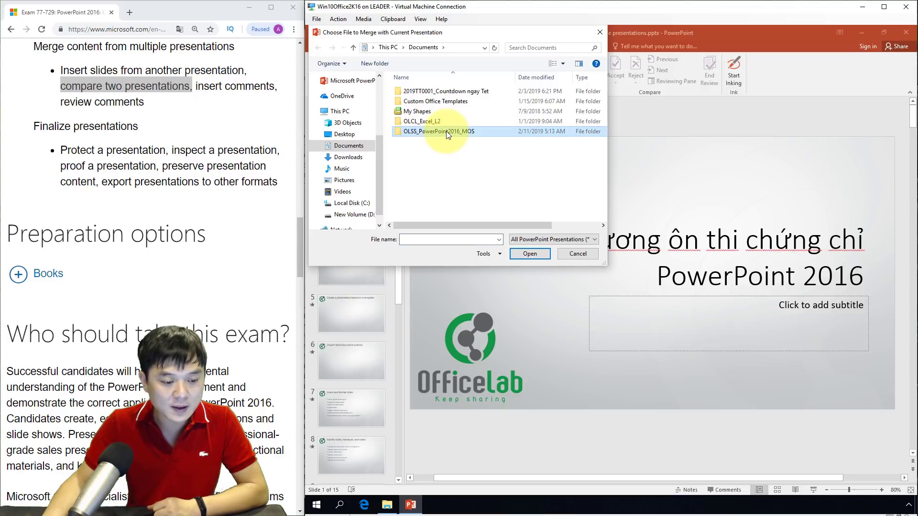
pyautogui.doubleClick(446, 131)
pyautogui.click(424, 179)
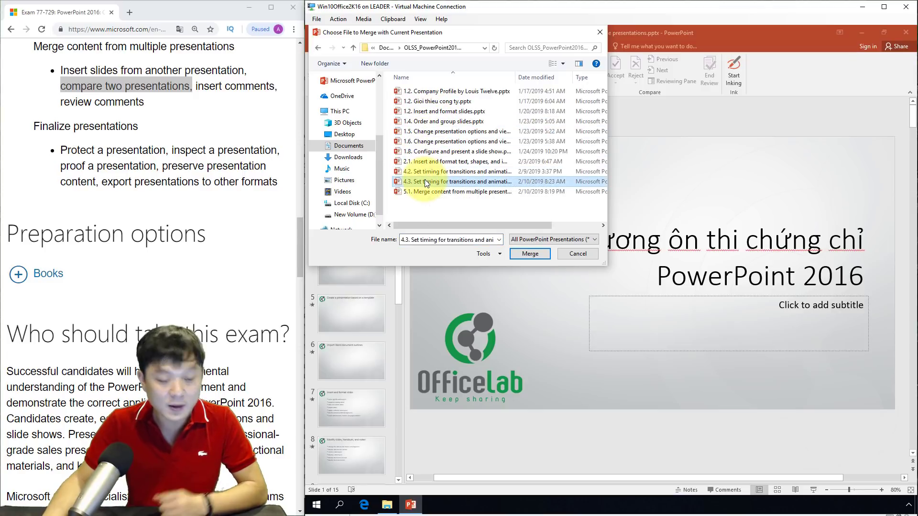
pyautogui.click(523, 258)
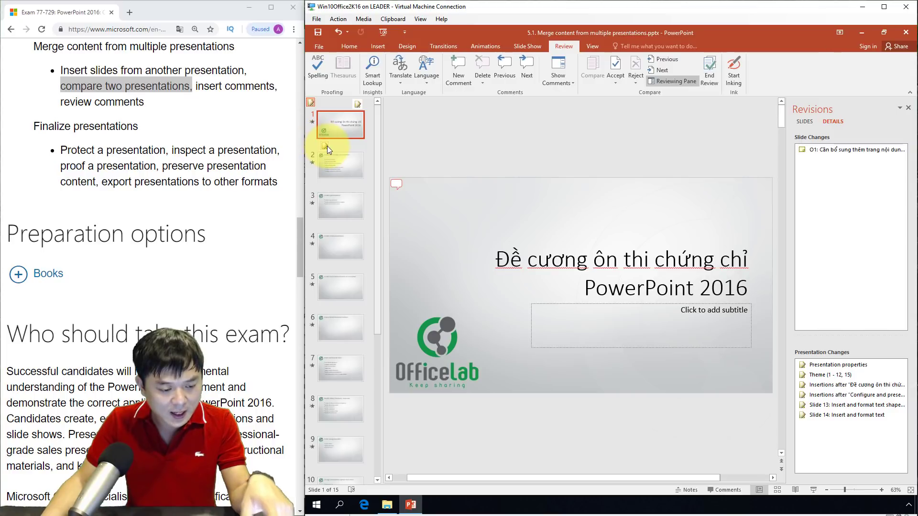
# Step through the merged revisions with Next and Previous, ending on the Sections settings change.
pyautogui.scroll(-5, 297, 206)
pyautogui.scroll(-3, 239, 215)
pyautogui.scroll(1, 175, 209)
pyautogui.scroll(2, 174, 209)
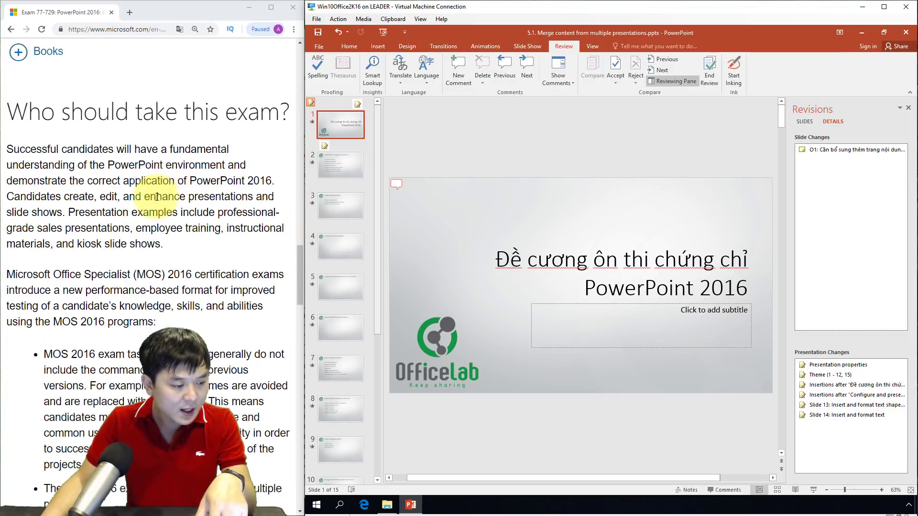
pyautogui.scroll(2, 168, 203)
pyautogui.scroll(2, 160, 197)
pyautogui.scroll(2, 154, 192)
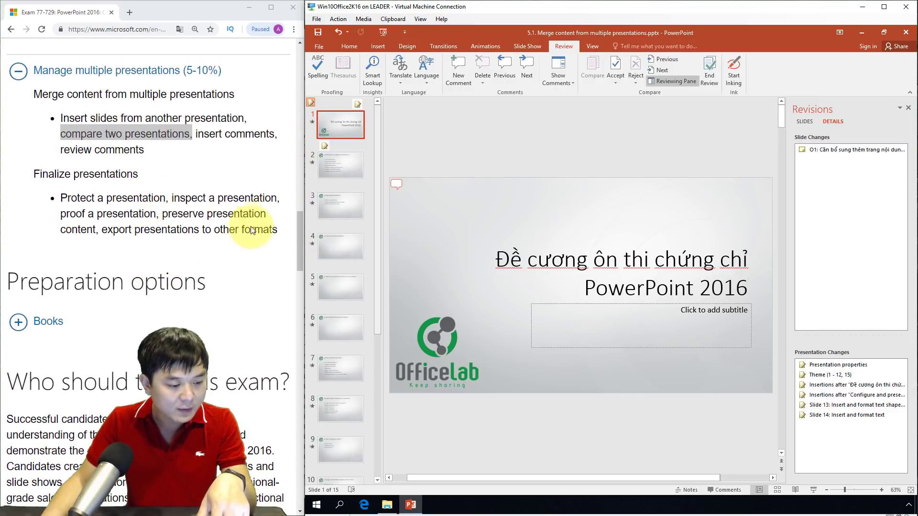
pyautogui.moveTo(299, 249); pyautogui.dragTo(297, 253)
pyautogui.scroll(-1, 297, 254)
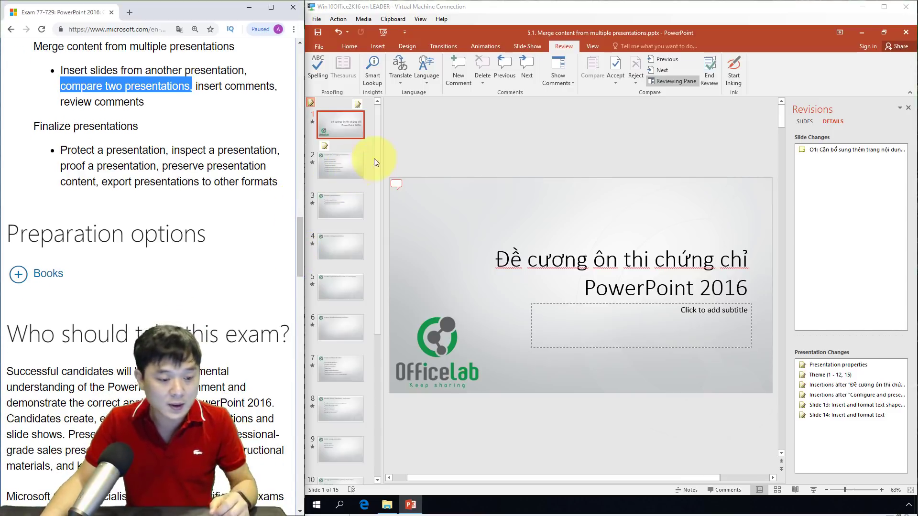
pyautogui.click(502, 131)
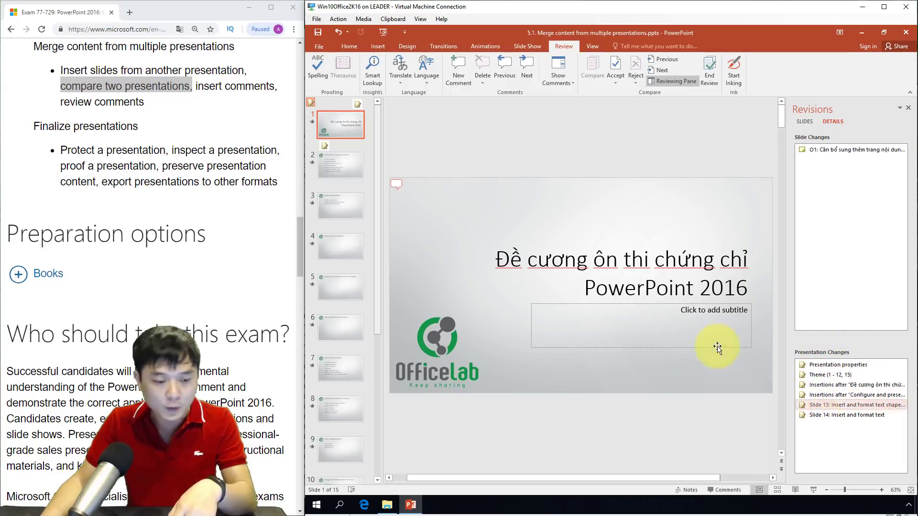
pyautogui.click(655, 73)
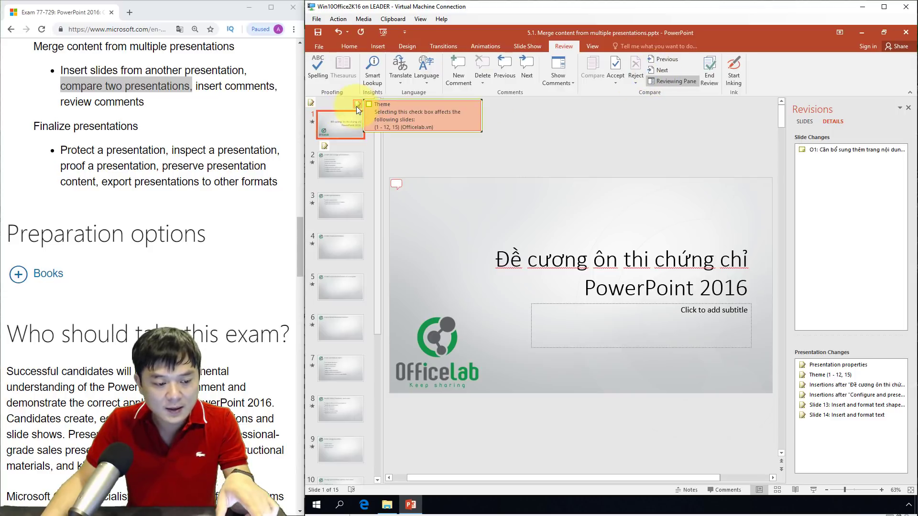
pyautogui.click(667, 59)
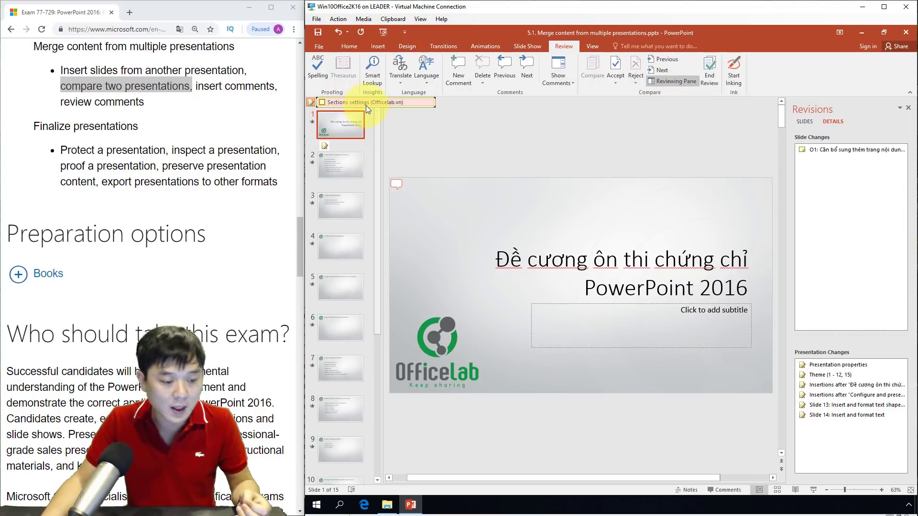
pyautogui.click(321, 103)
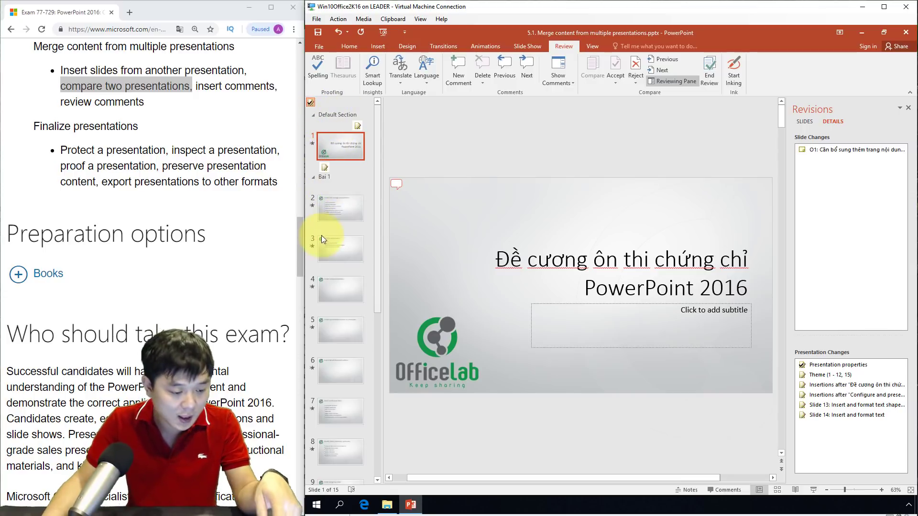
pyautogui.scroll(-3, 321, 235)
pyautogui.scroll(-2, 350, 273)
pyautogui.scroll(-2, 344, 283)
pyautogui.scroll(-1, 343, 283)
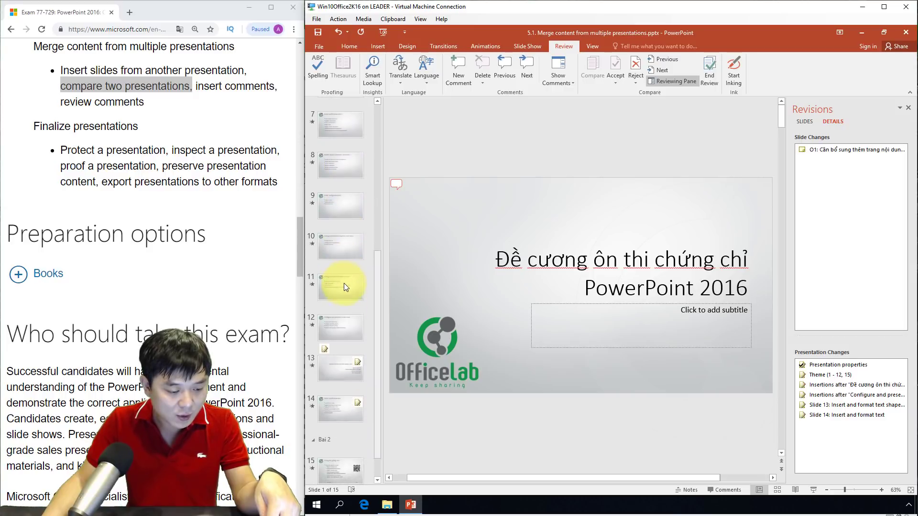
pyautogui.scroll(-1, 344, 283)
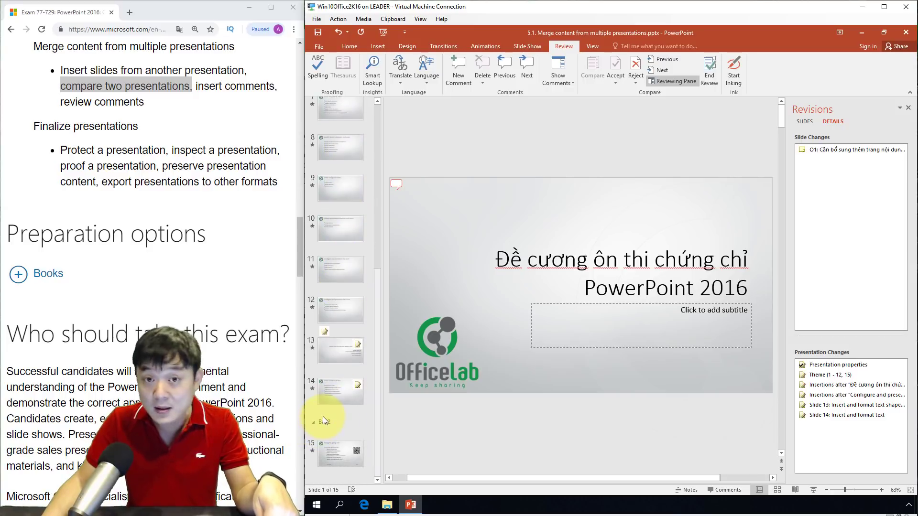
pyautogui.scroll(5, 322, 417)
pyautogui.scroll(4, 320, 420)
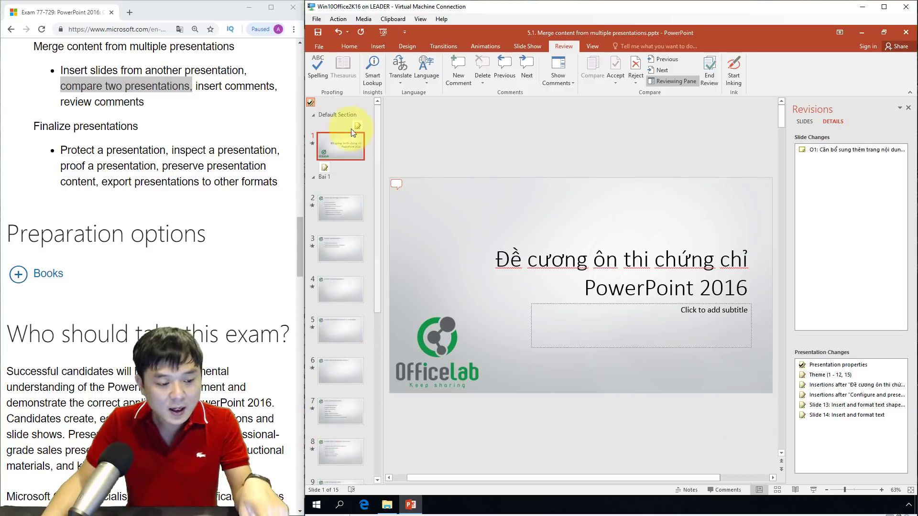
pyautogui.click(311, 105)
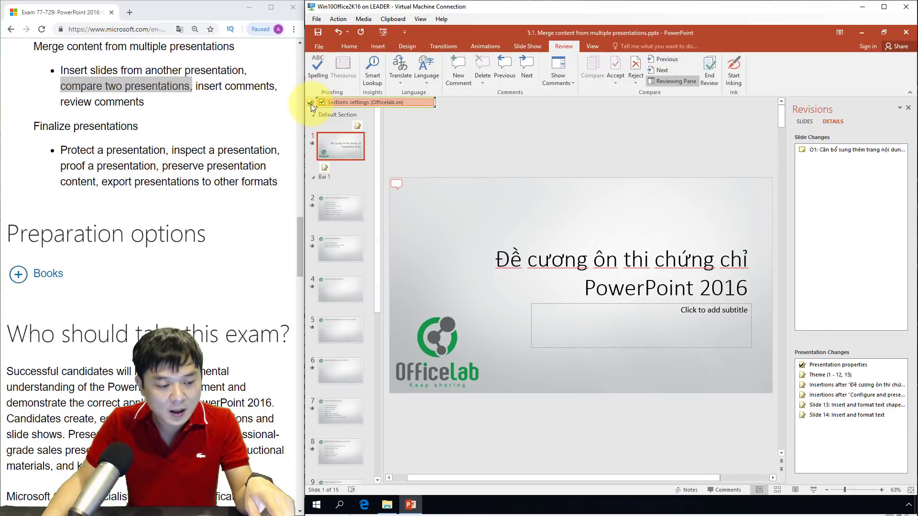
pyautogui.click(321, 103)
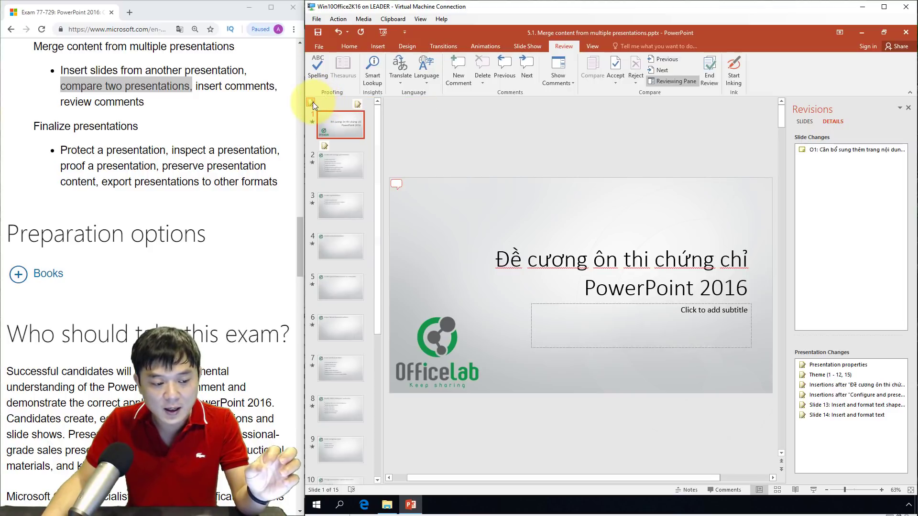
pyautogui.click(313, 102)
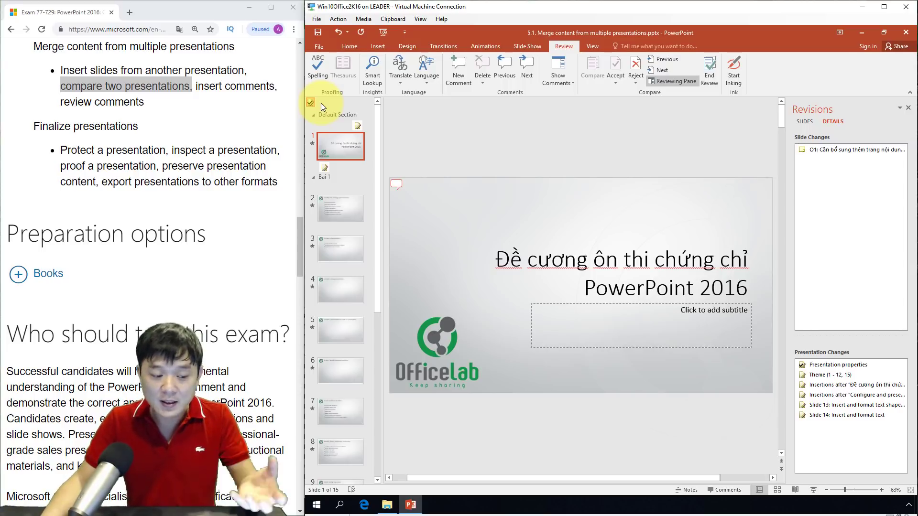
pyautogui.click(309, 103)
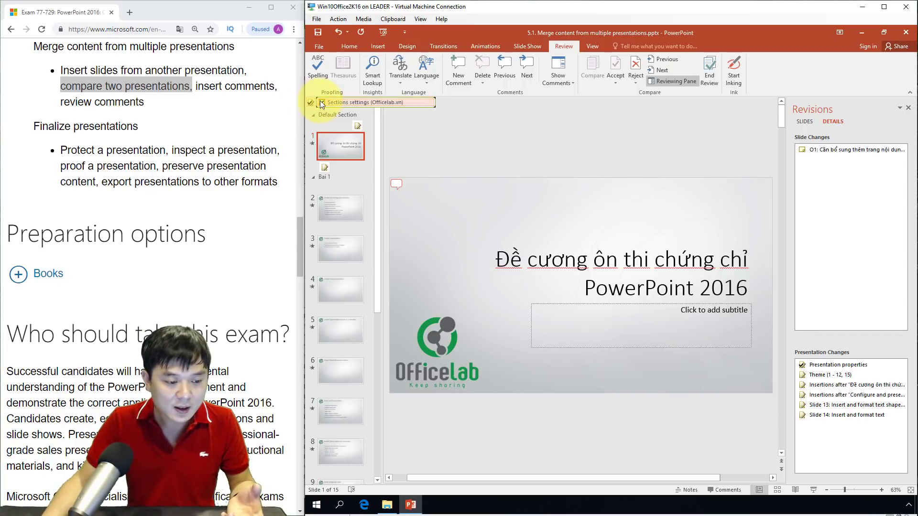
pyautogui.click(320, 102)
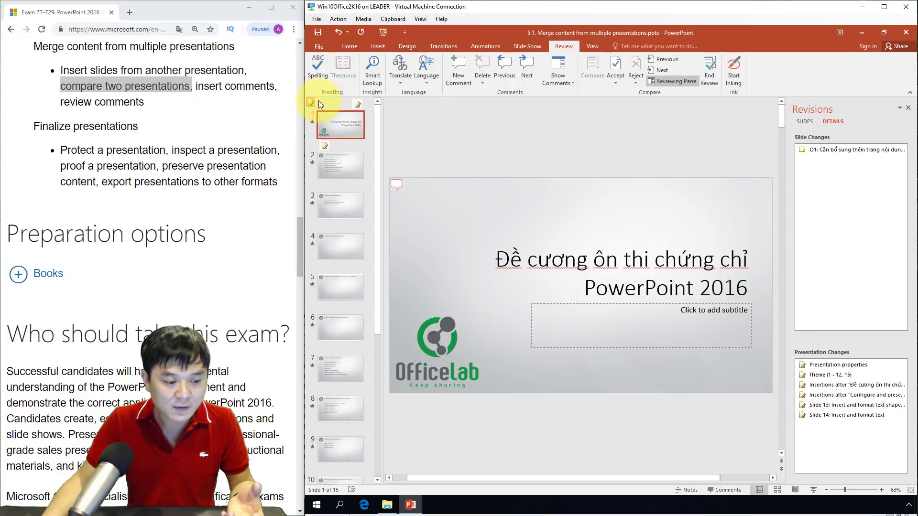
# Accept the merged Sections settings change, restoring the Default Section and Bai 1 groups.
pyautogui.click(614, 82)
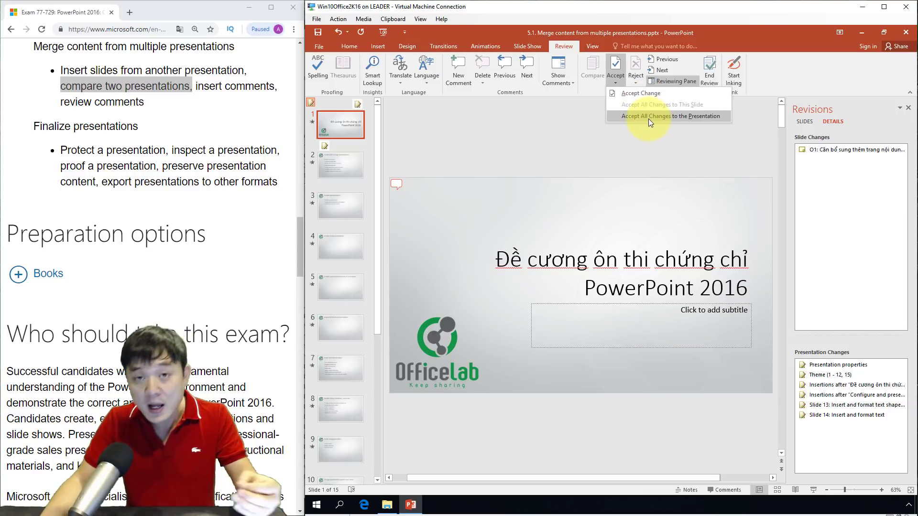
pyautogui.click(487, 122)
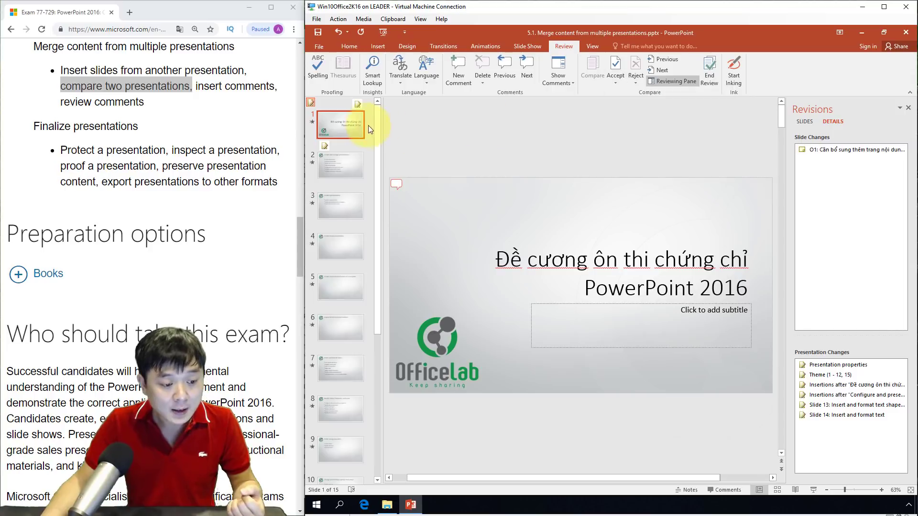
pyautogui.click(313, 101)
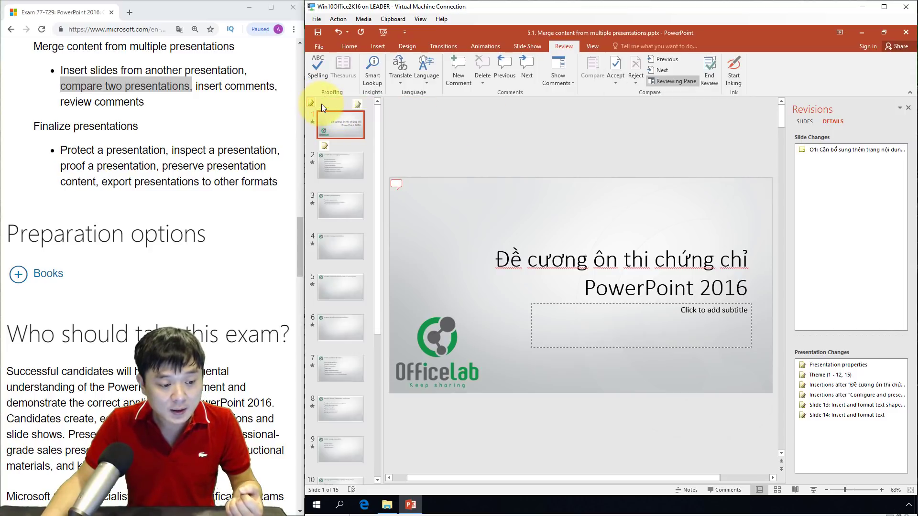
pyautogui.click(321, 104)
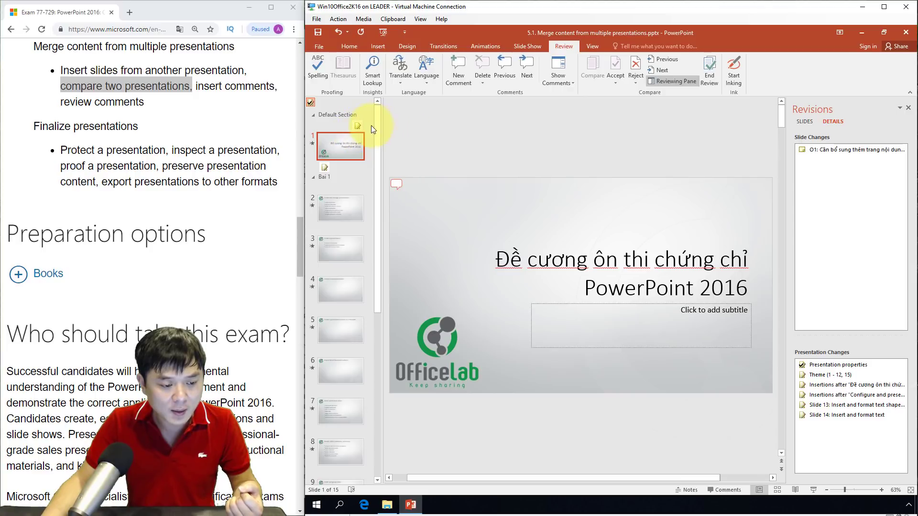
pyautogui.moveTo(358, 126)
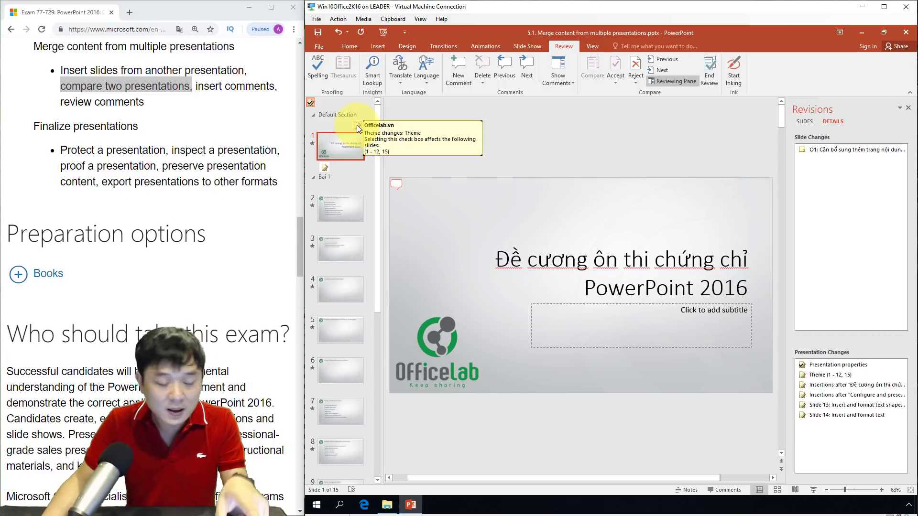
# Accept the merged Theme change for slides 1–12 and 15 from the title-slide marker.
pyautogui.click(356, 125)
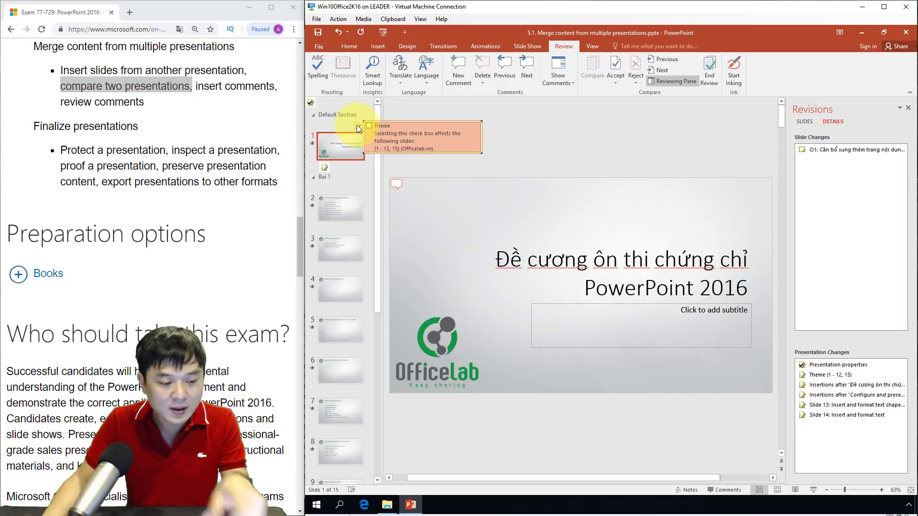
pyautogui.click(368, 125)
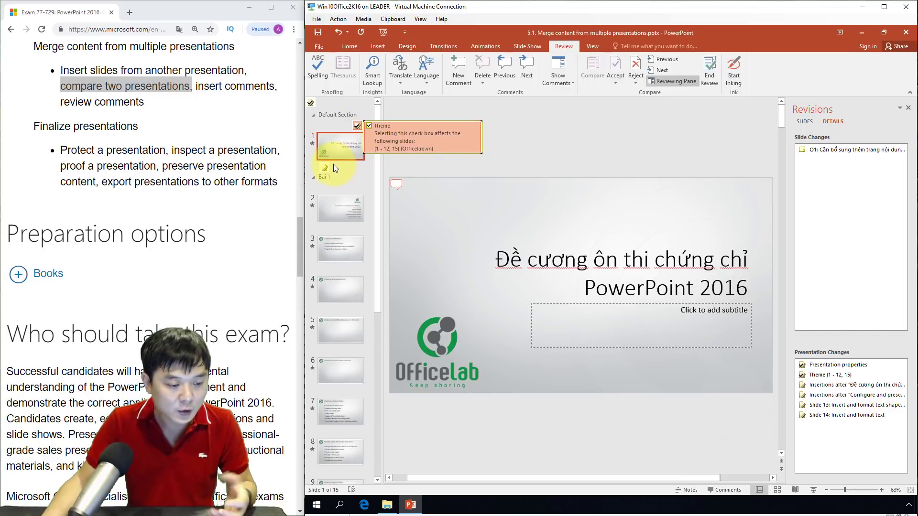
pyautogui.click(417, 162)
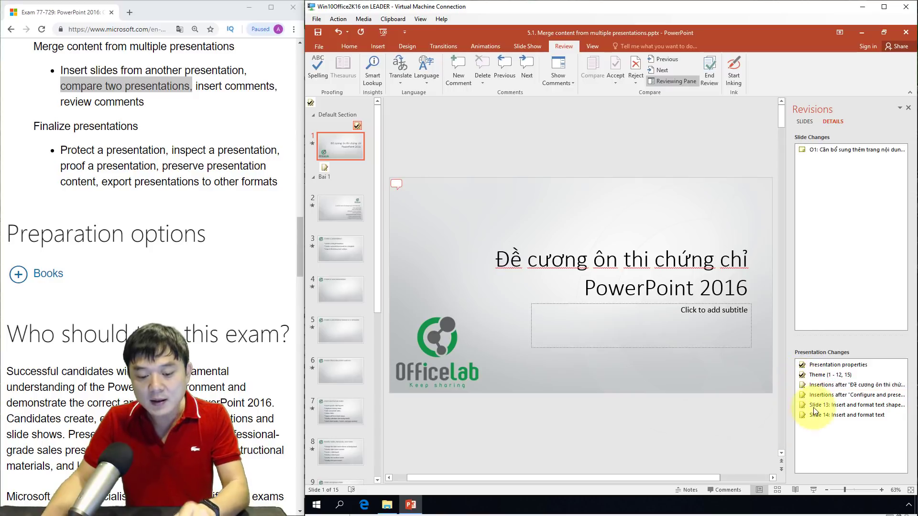
pyautogui.click(804, 386)
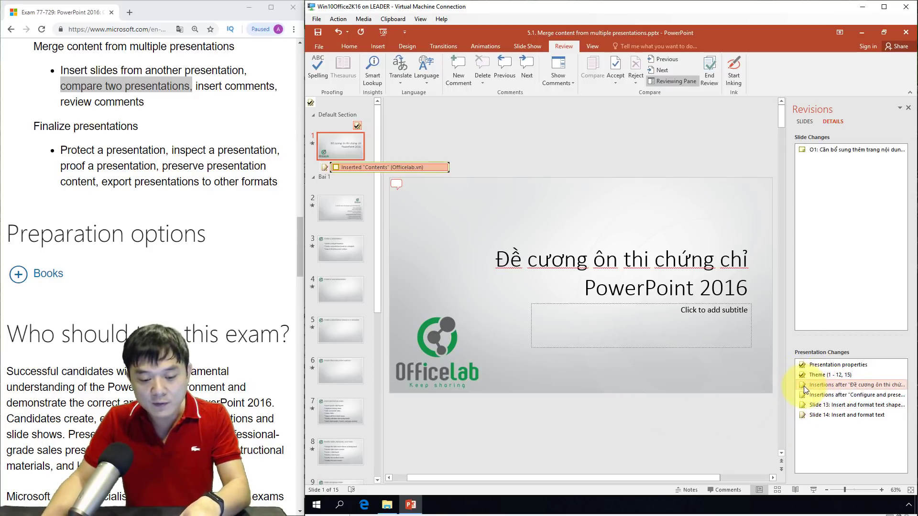
pyautogui.click(806, 394)
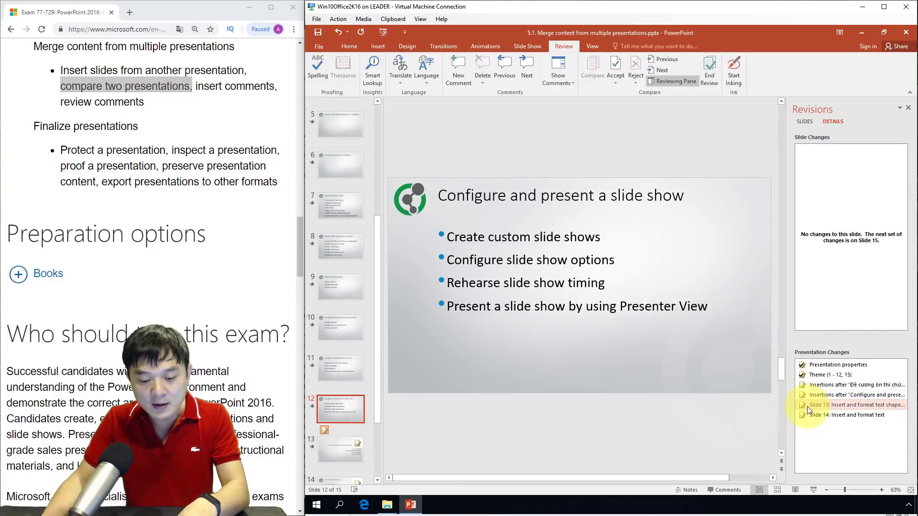
pyautogui.click(807, 406)
pyautogui.click(807, 418)
pyautogui.click(816, 386)
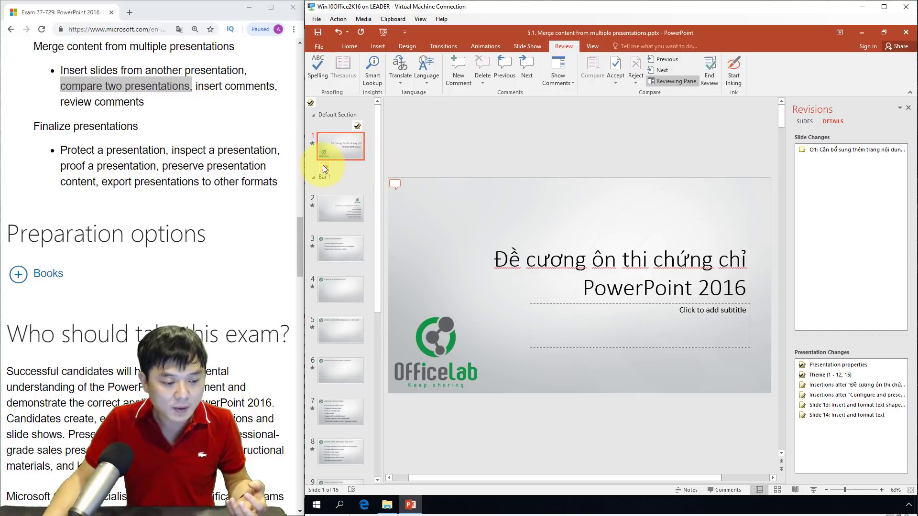
pyautogui.moveTo(324, 168)
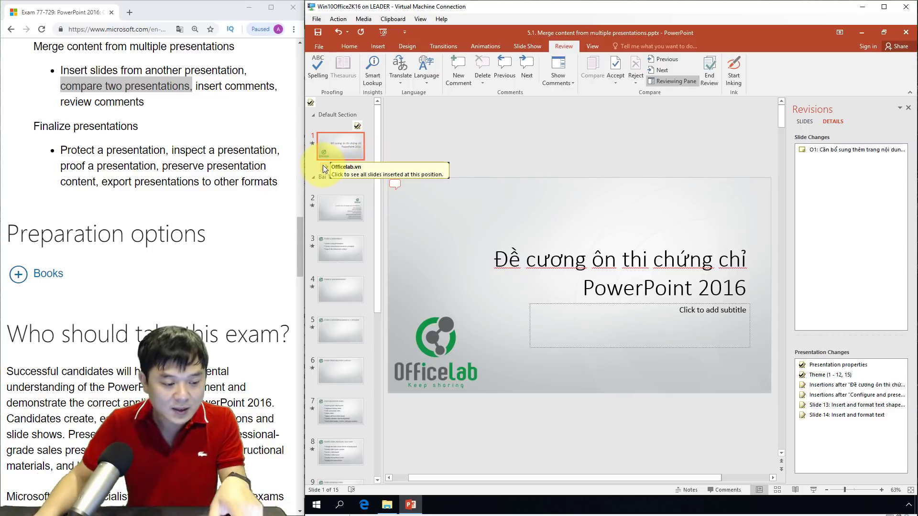
# Accept the inserted 'Contents' slide as slide 2, then review slides 2 and 3.
pyautogui.click(325, 168)
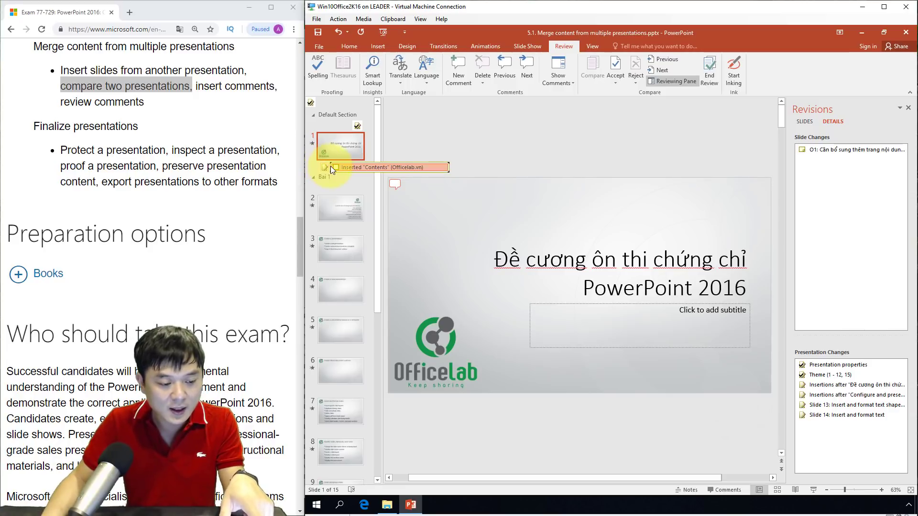
pyautogui.click(335, 167)
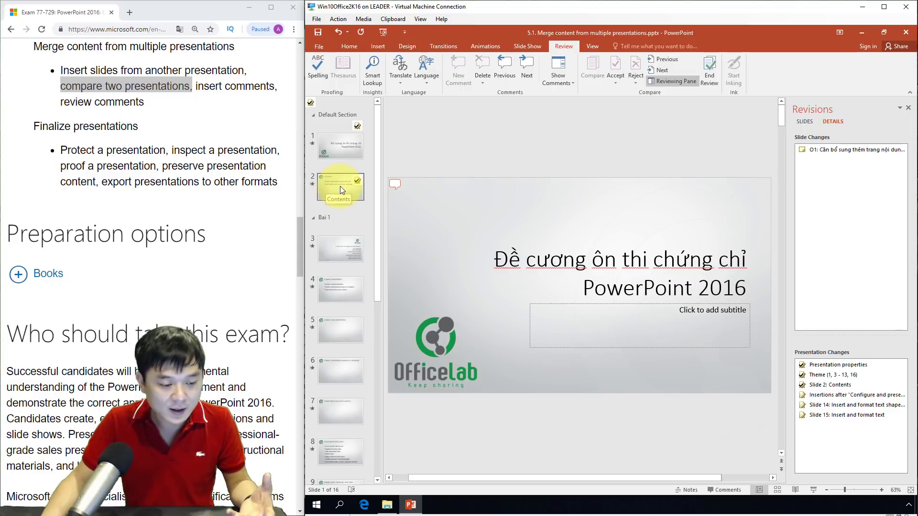
pyautogui.click(340, 187)
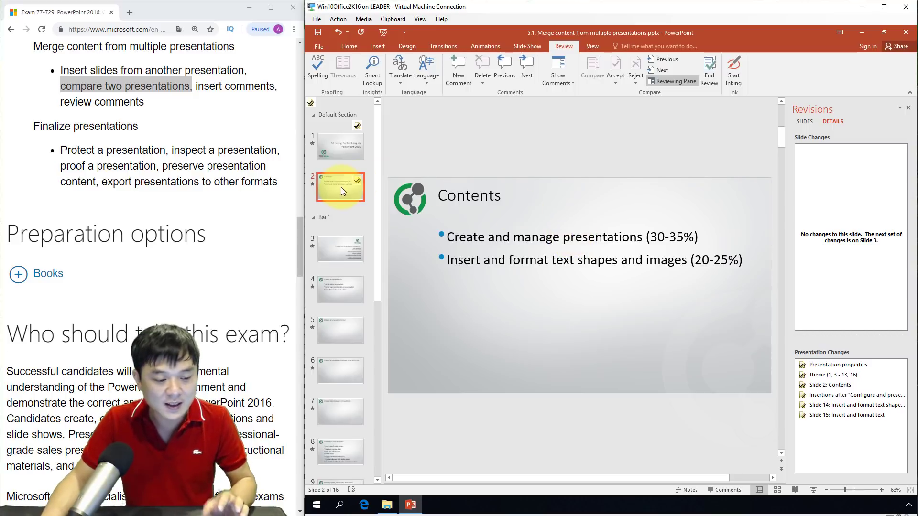
pyautogui.click(341, 243)
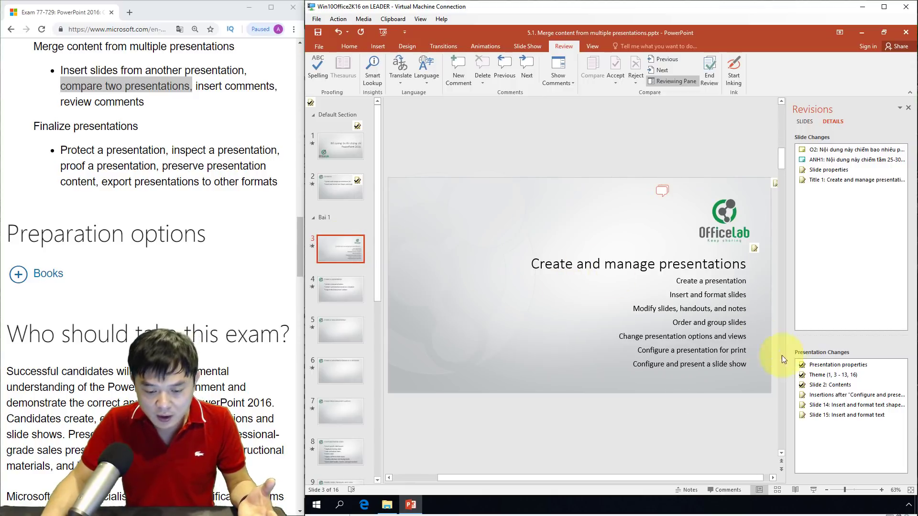
# Browse the listed changes, returning to the slides inserted after slide 13.
pyautogui.click(842, 394)
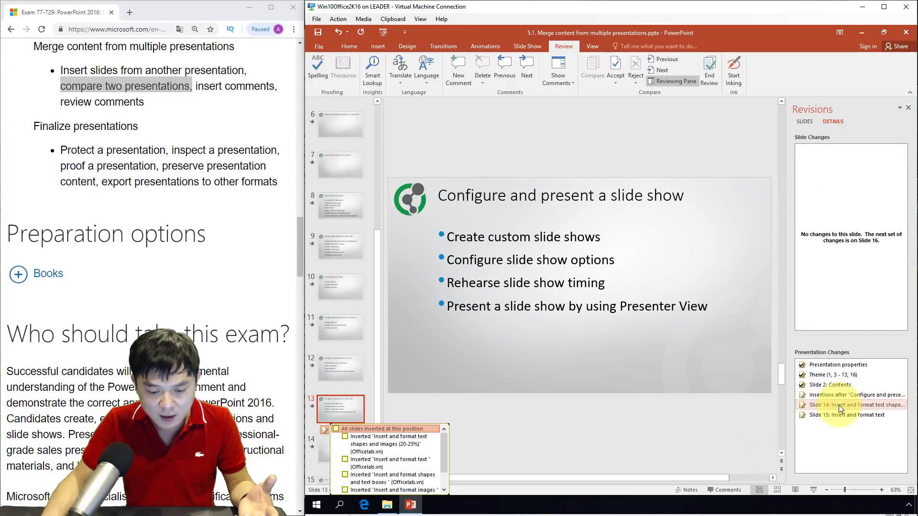
pyautogui.click(838, 405)
pyautogui.press('Down')
pyautogui.click(831, 395)
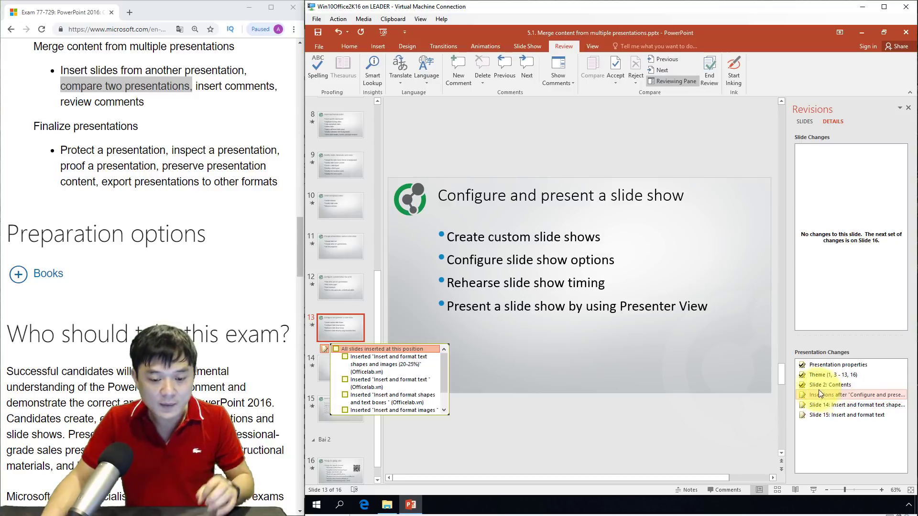
# Show revisions slide by slide for slides 6 and 5, briefly switching to Details and back.
pyautogui.click(804, 123)
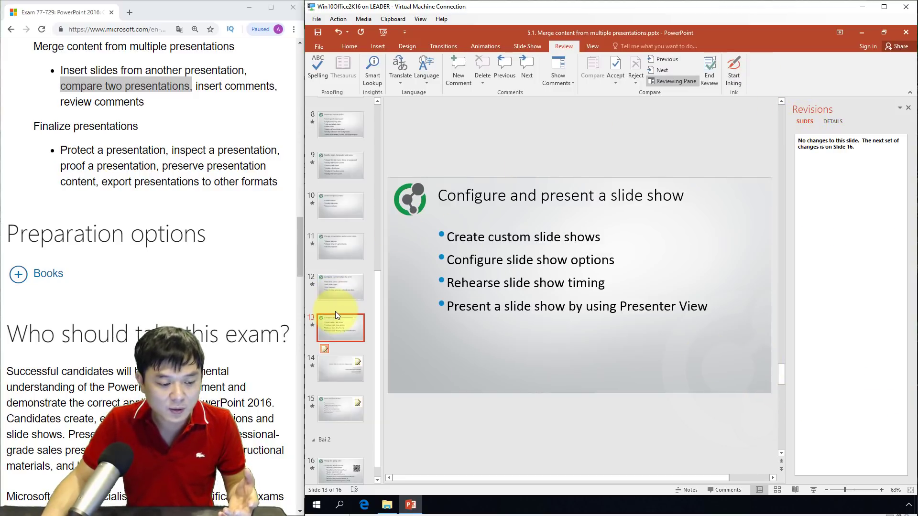
pyautogui.scroll(5, 335, 310)
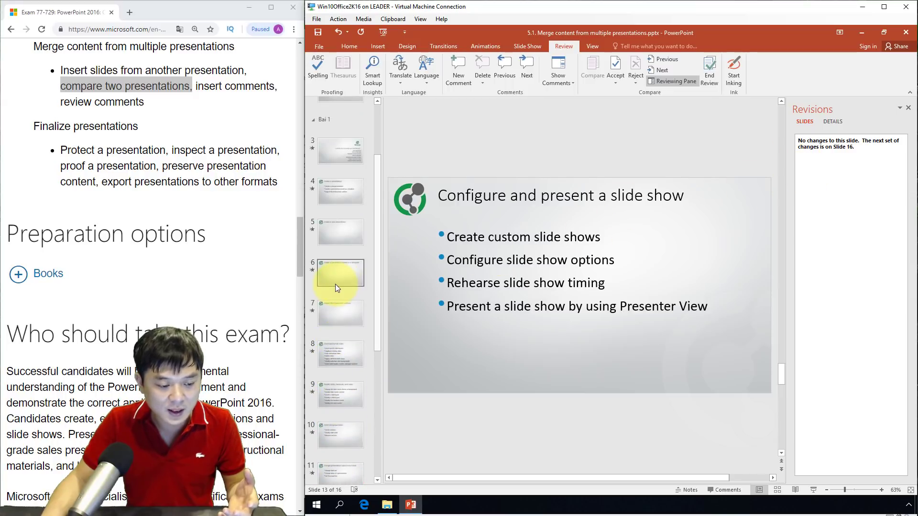
pyautogui.click(336, 286)
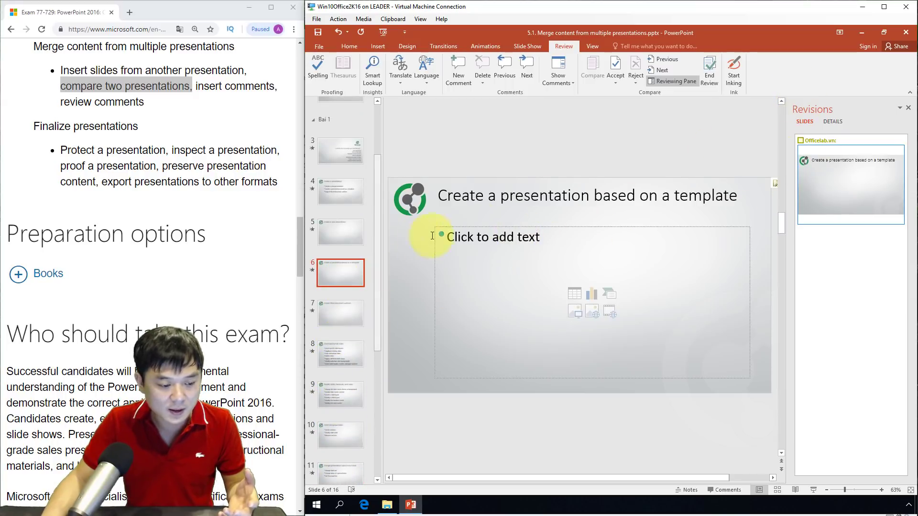
pyautogui.click(335, 231)
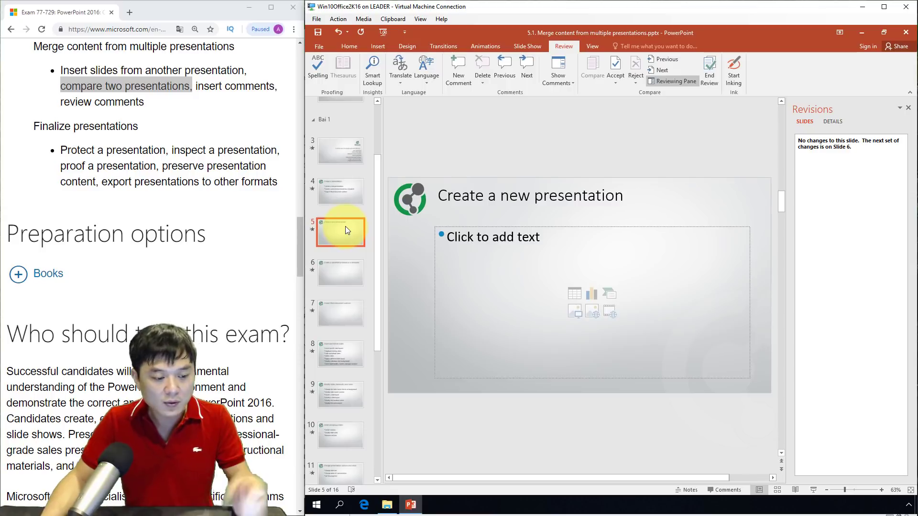
pyautogui.scroll(1, 345, 225)
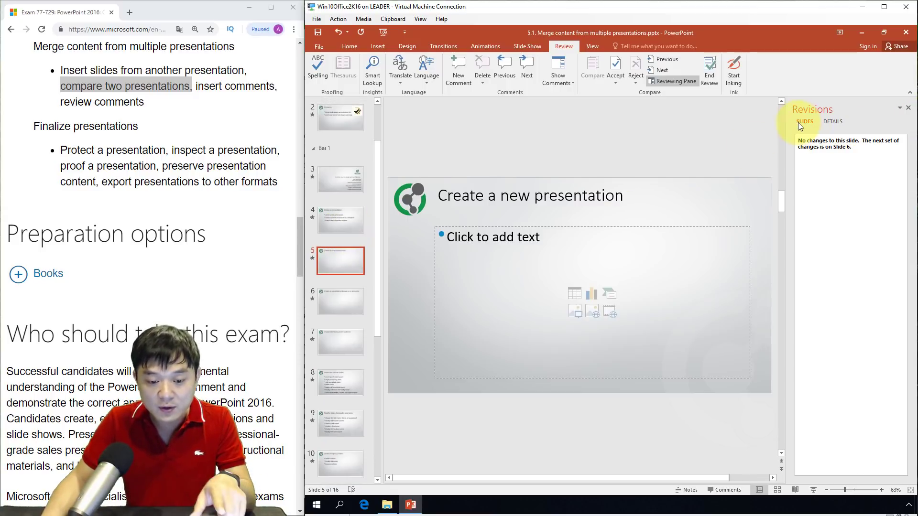
pyautogui.click(845, 122)
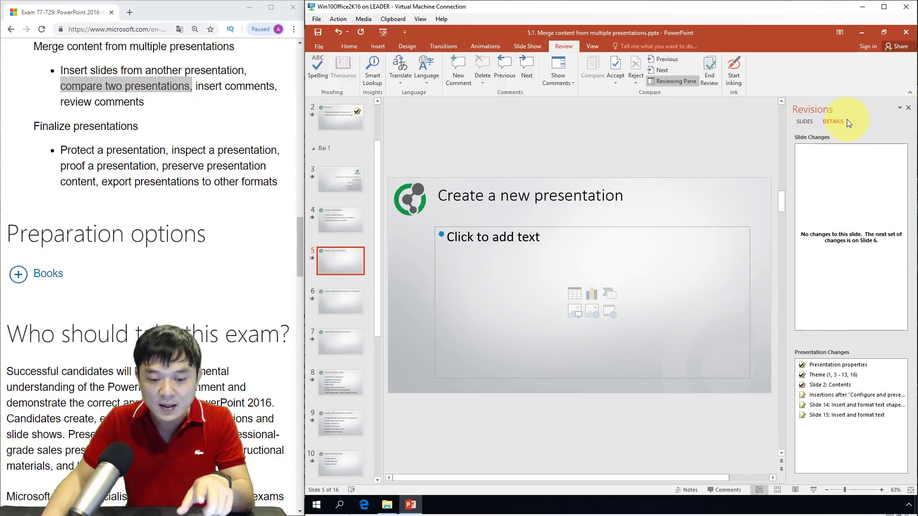
pyautogui.click(807, 121)
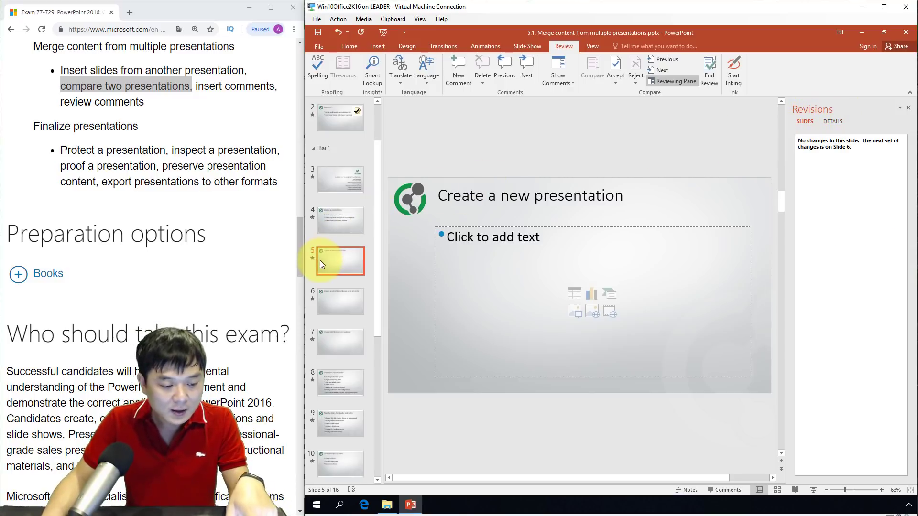
# On slide 4, accept the Officelab.vn reviewer's changes, check its options, then revert the acceptance.
pyautogui.click(339, 212)
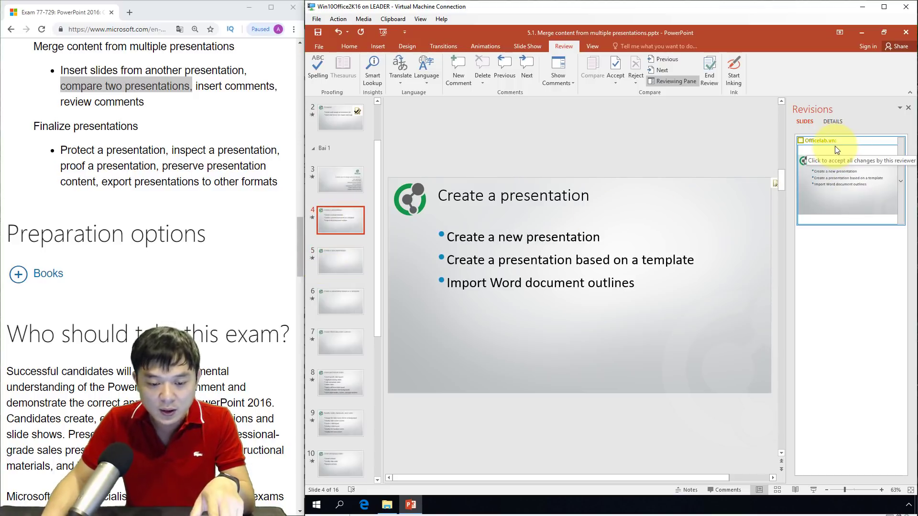
pyautogui.click(801, 140)
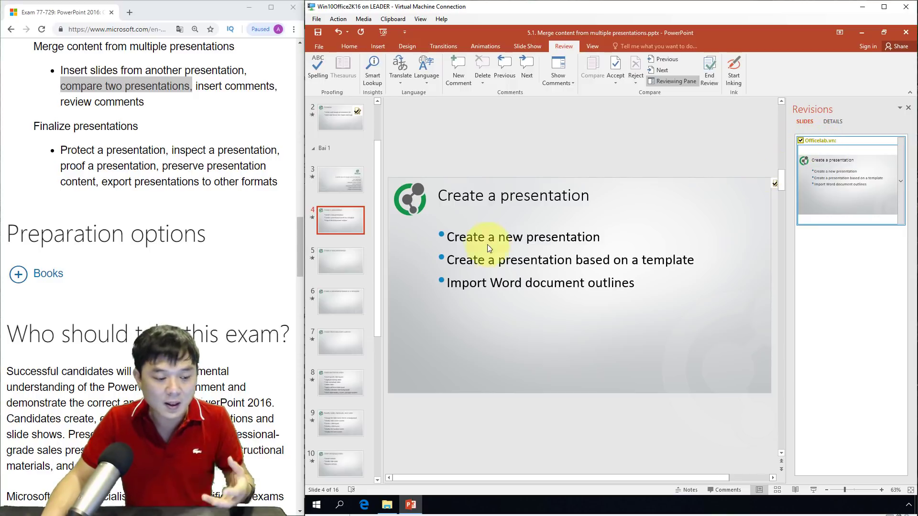
pyautogui.scroll(2, 354, 223)
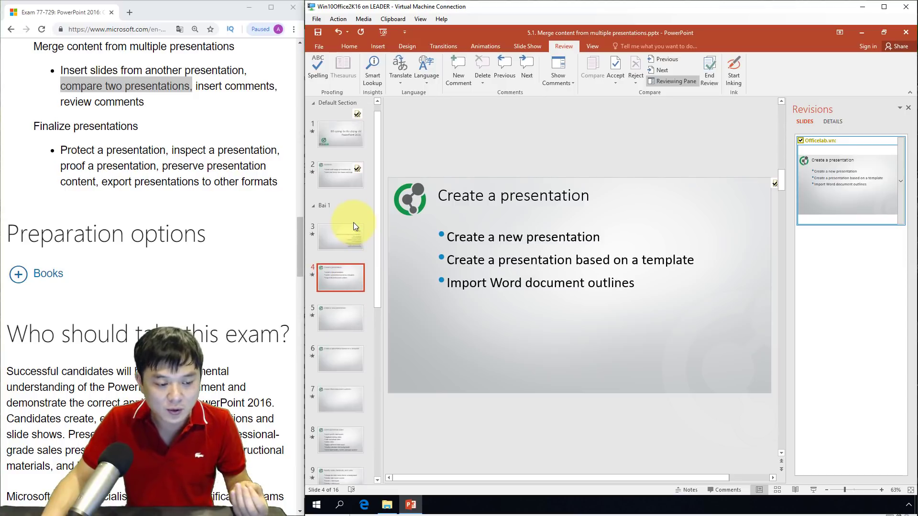
pyautogui.scroll(1, 354, 222)
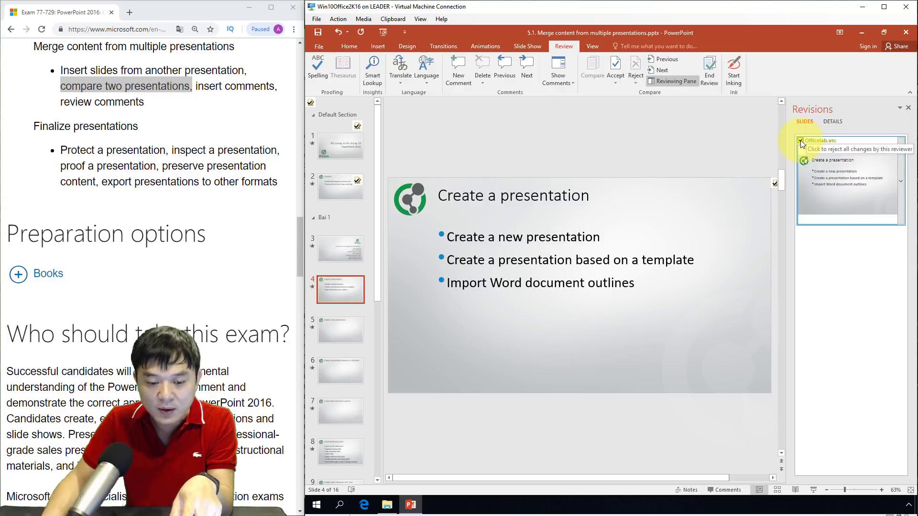
pyautogui.click(898, 164)
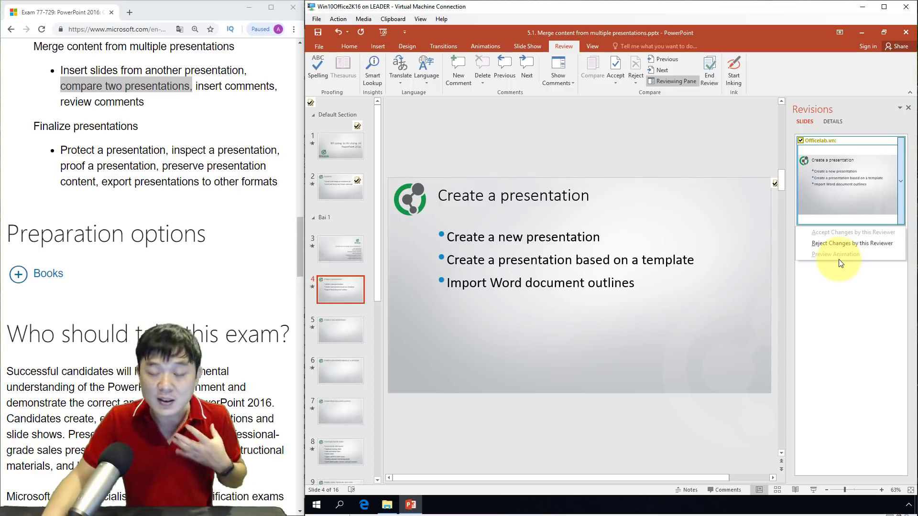
pyautogui.click(801, 141)
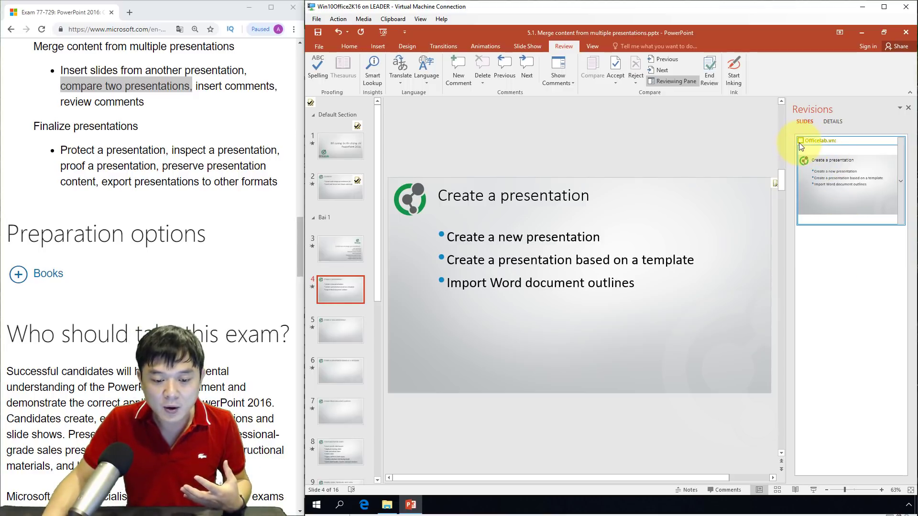
pyautogui.click(800, 142)
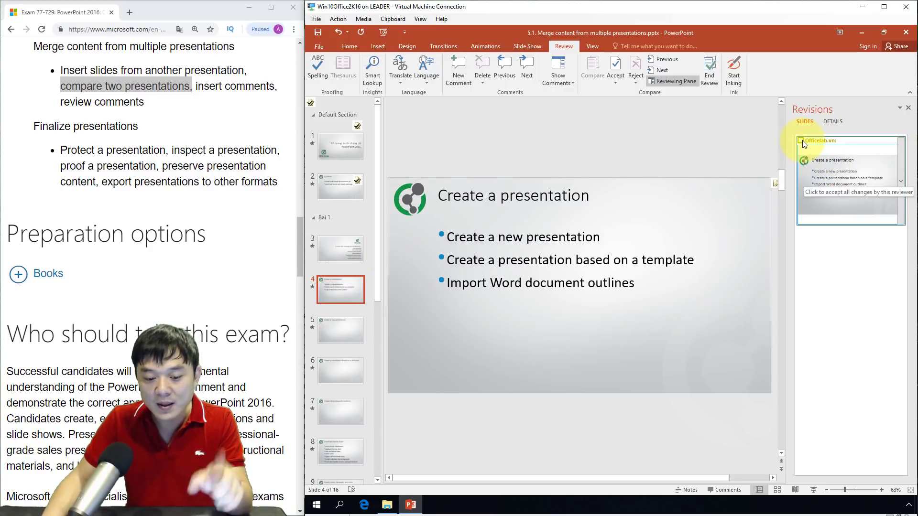
# Accept the inserted '(30-35%)' text in slide 3's title revision.
pyautogui.click(343, 191)
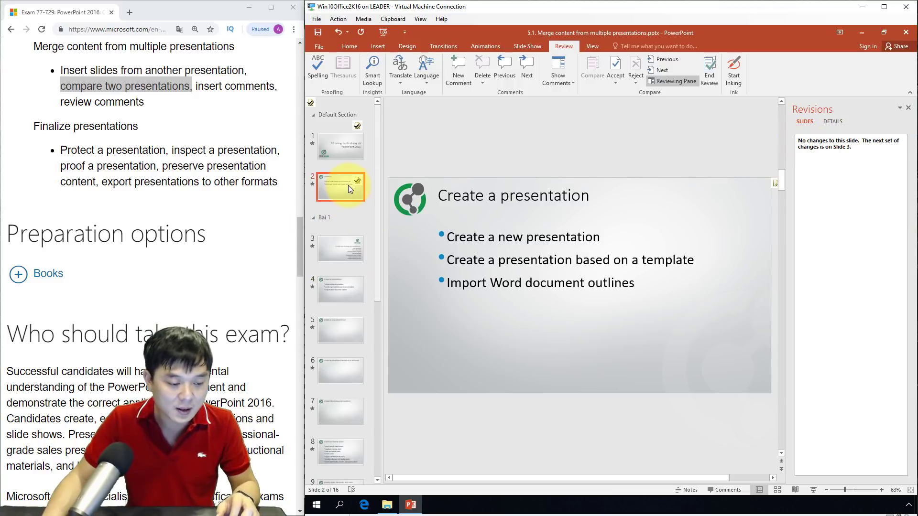
pyautogui.click(346, 246)
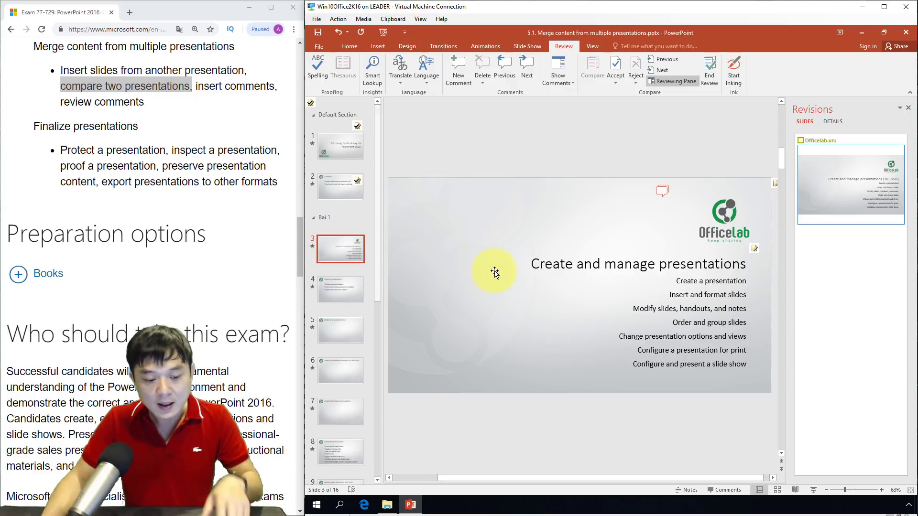
pyautogui.click(711, 264)
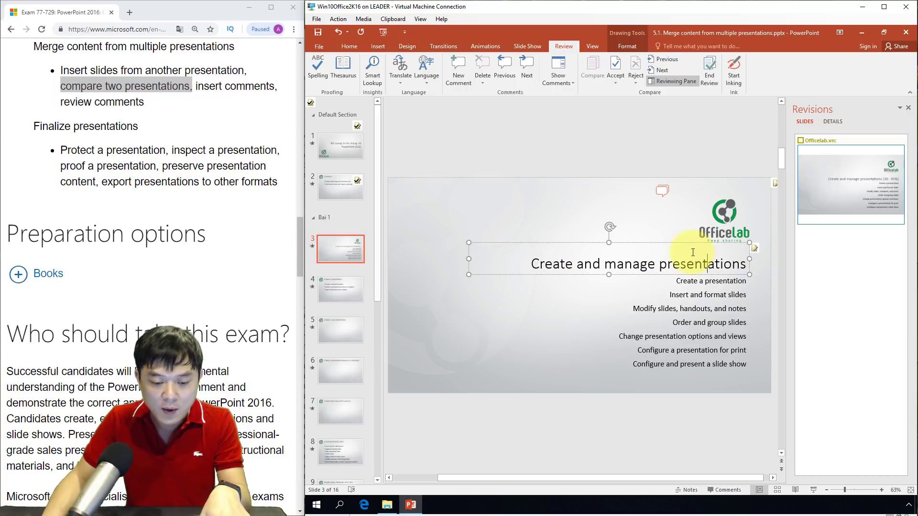
pyautogui.click(756, 249)
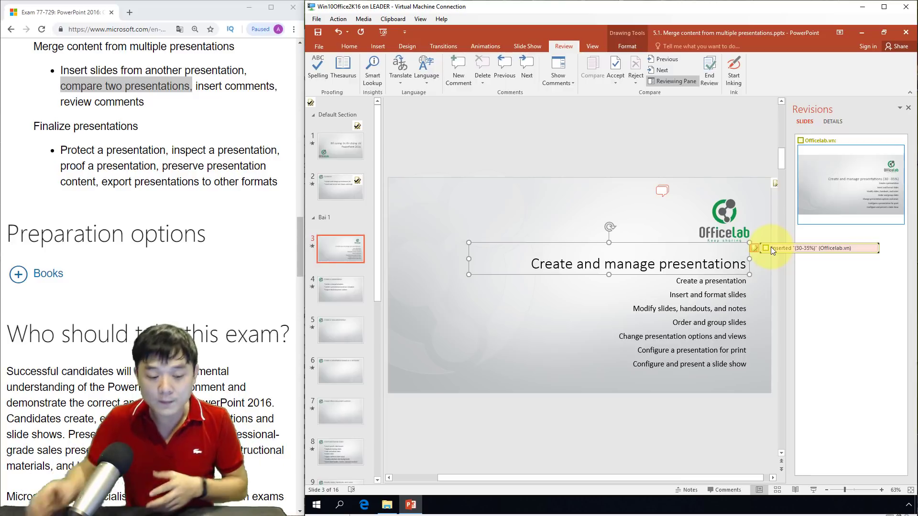
pyautogui.click(766, 248)
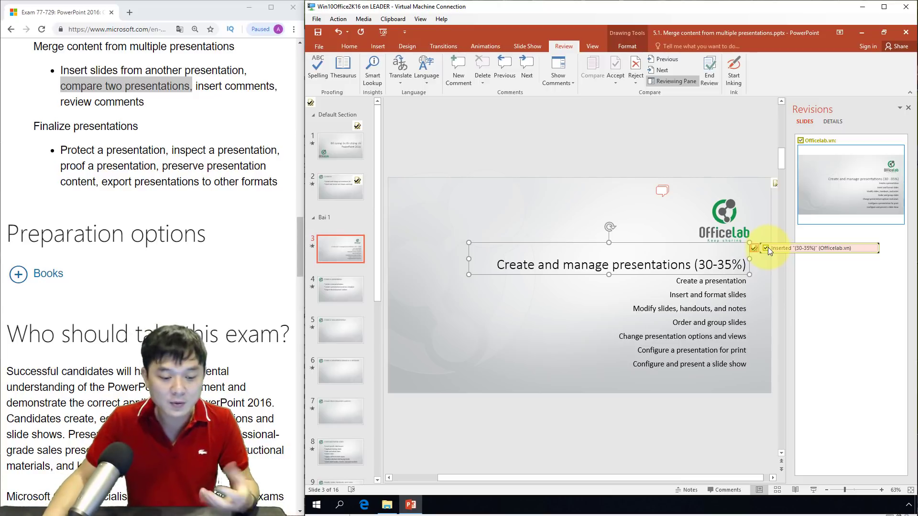
pyautogui.click(417, 241)
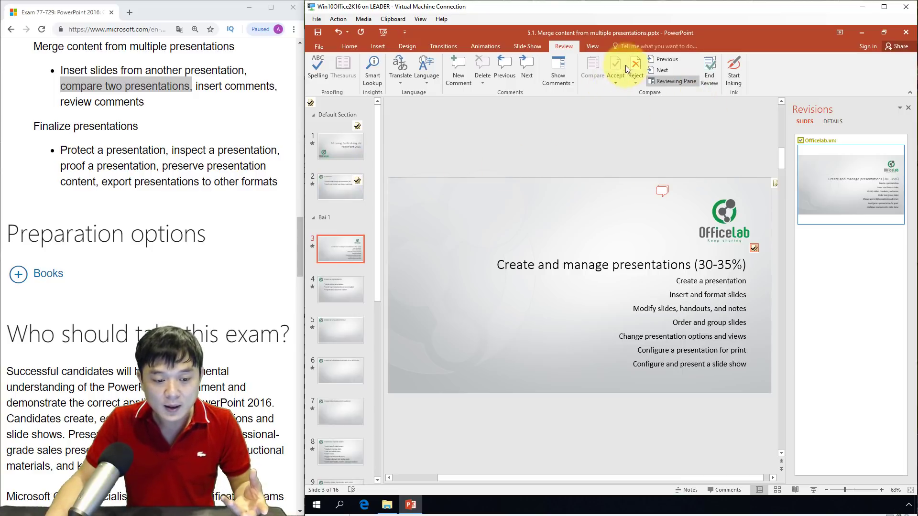
# Step forward and back through revisions with Next and Previous, landing on slide 16's footer change.
pyautogui.click(661, 67)
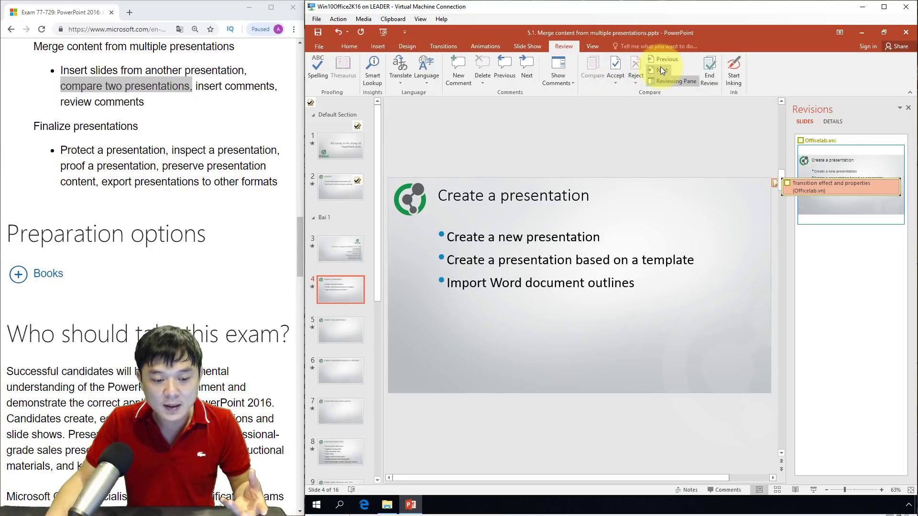
pyautogui.click(667, 56)
pyautogui.click(667, 57)
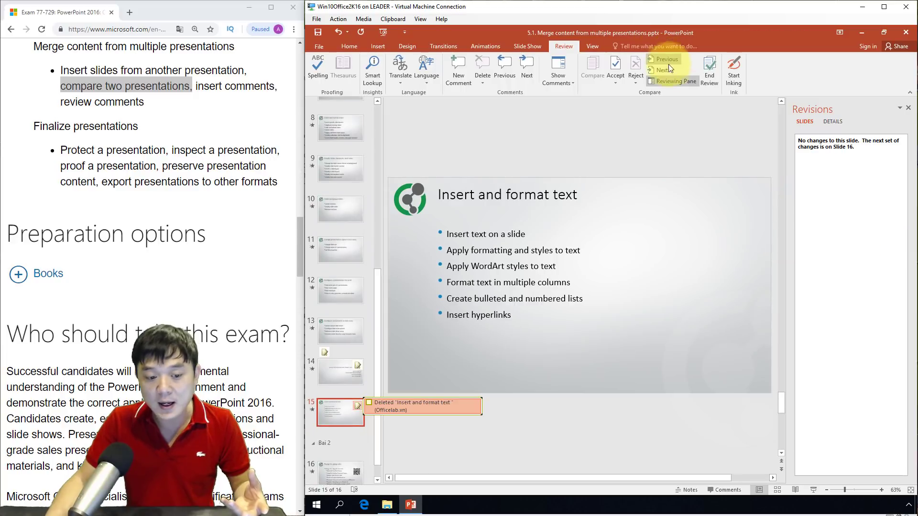
pyautogui.click(668, 70)
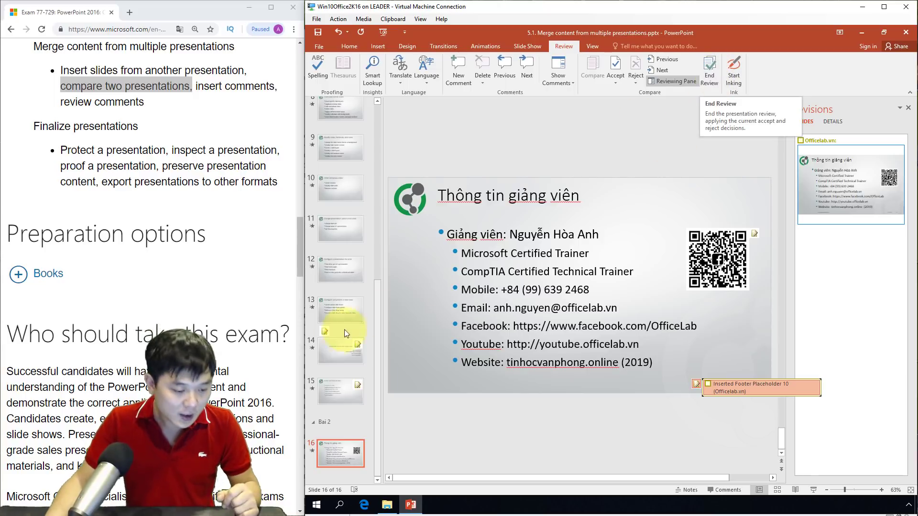
# List all slides the reviewer inserted after slide 13.
pyautogui.click(330, 355)
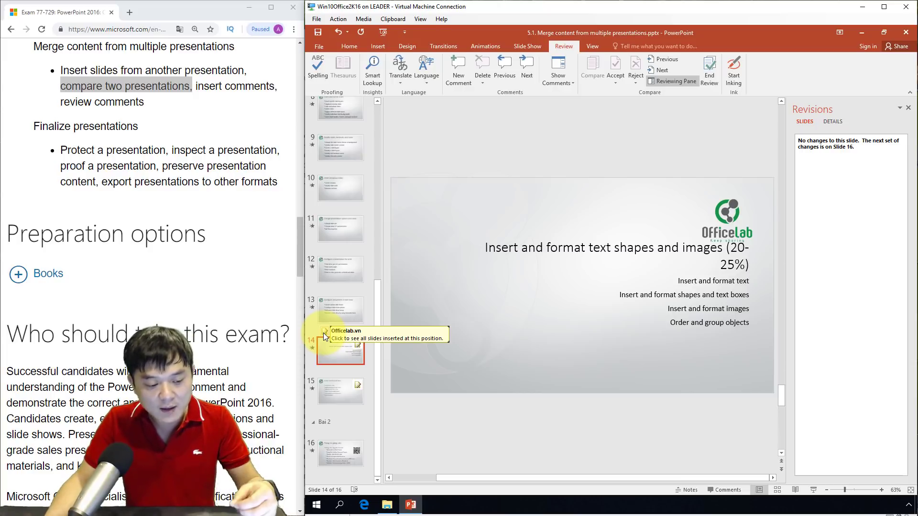
pyautogui.click(323, 333)
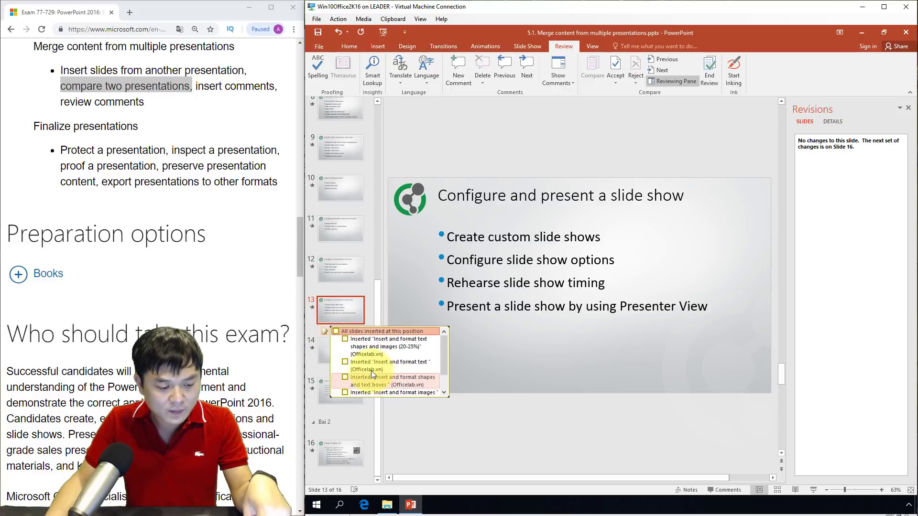
pyautogui.scroll(-2, 372, 370)
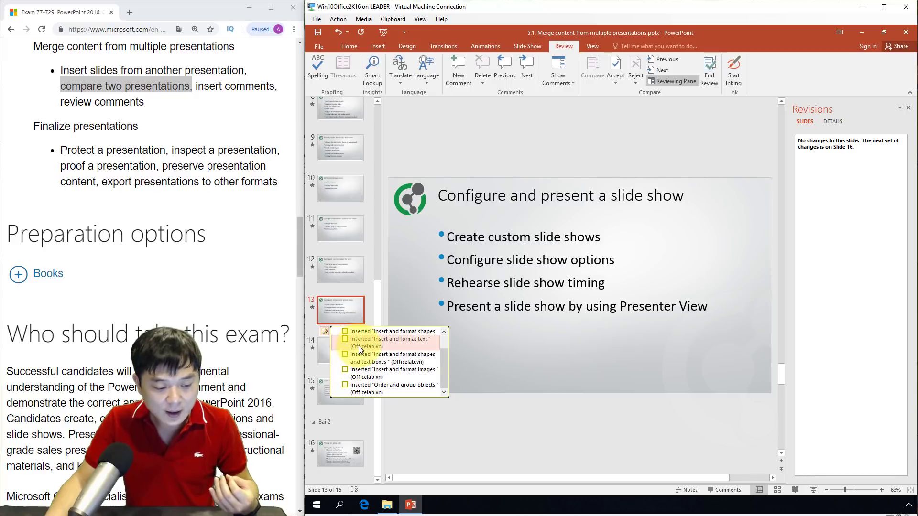
# Accept the inserted 'Insert and format images' slide and view slide 16.
pyautogui.click(345, 369)
pyautogui.scroll(-1, 347, 369)
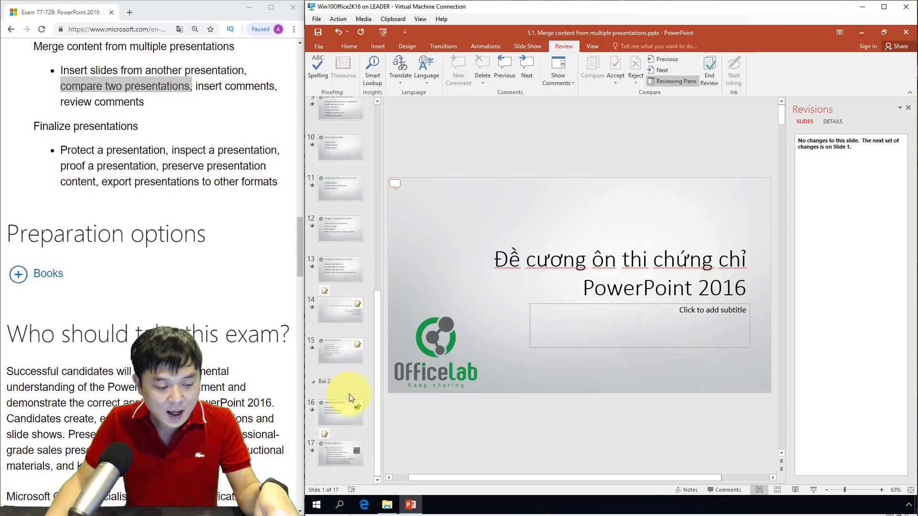
pyautogui.click(337, 415)
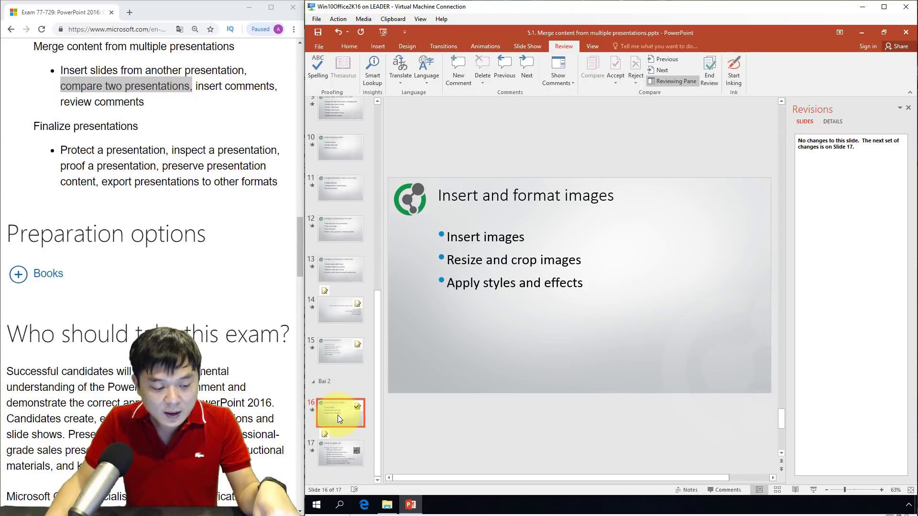
pyautogui.click(323, 437)
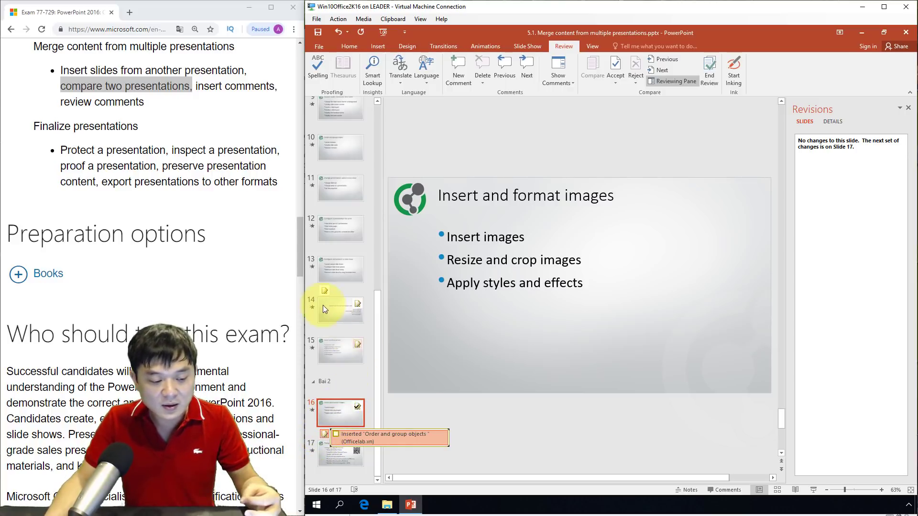
# Reopen and close the inserted-slides list after slide 13, then end the review.
pyautogui.click(326, 290)
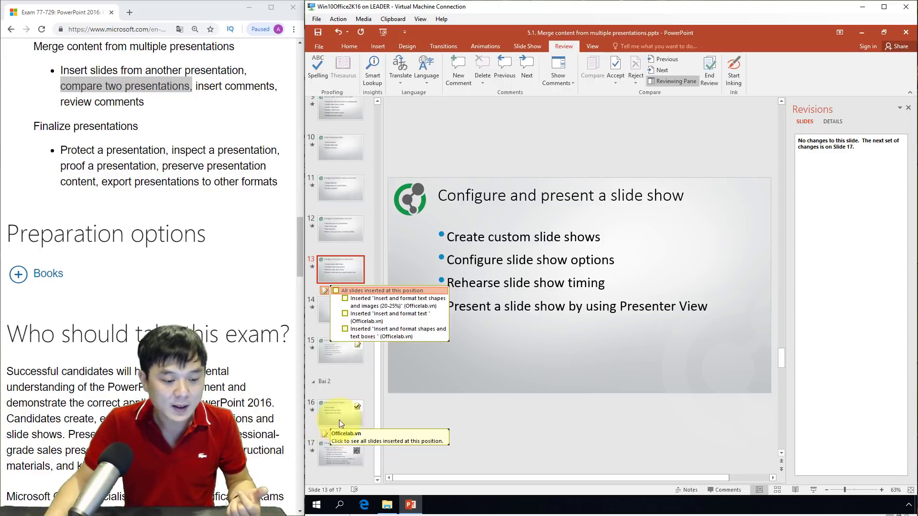
pyautogui.click(458, 165)
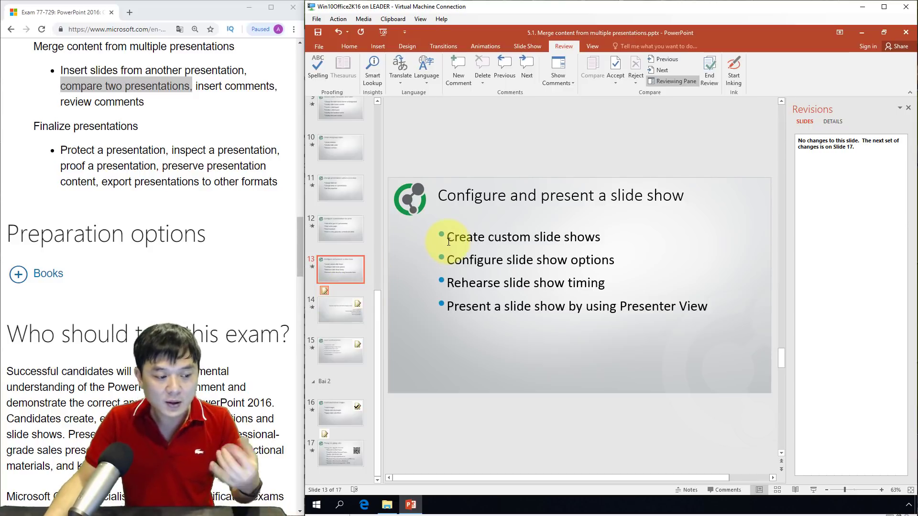
pyautogui.click(716, 79)
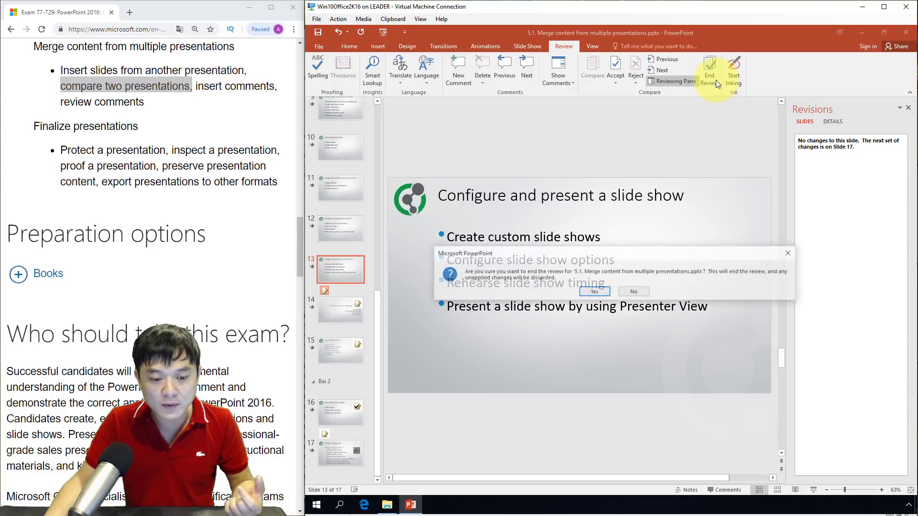
# Confirm ending the review and browse merged slides 15 and 16.
pyautogui.click(594, 292)
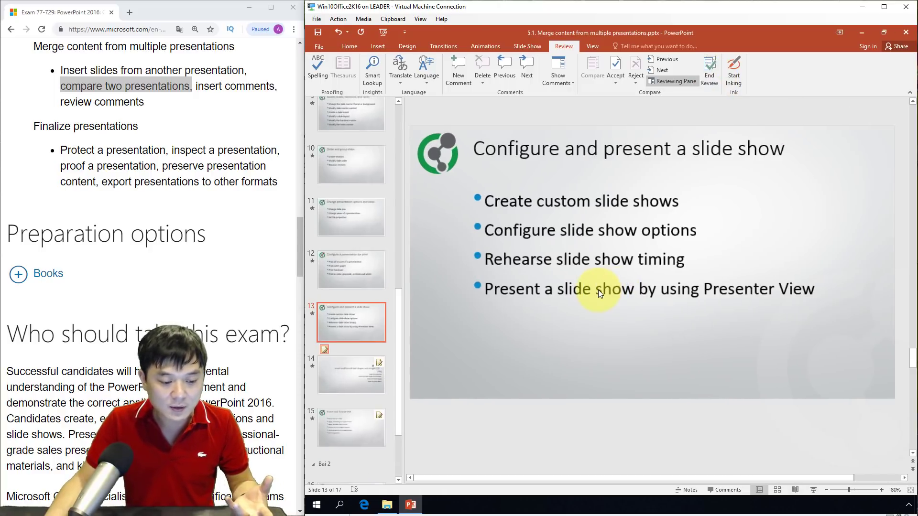
pyautogui.click(331, 354)
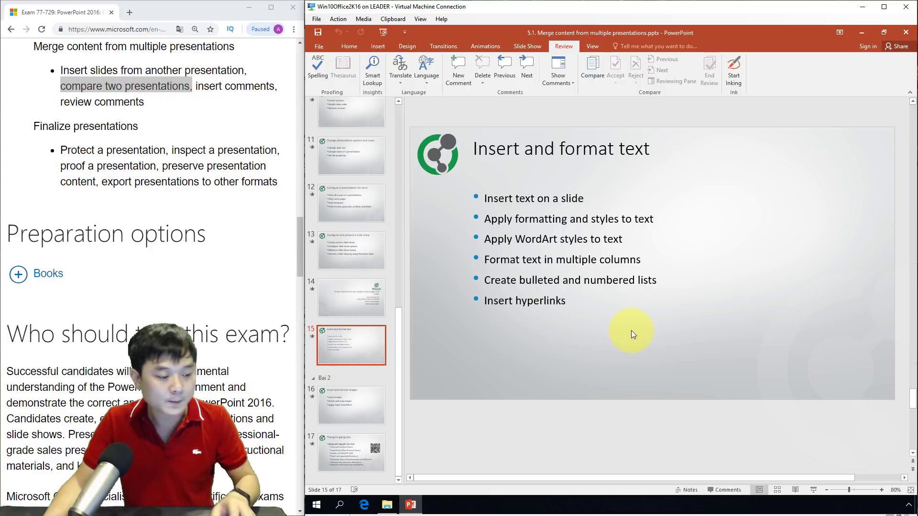
pyautogui.click(377, 307)
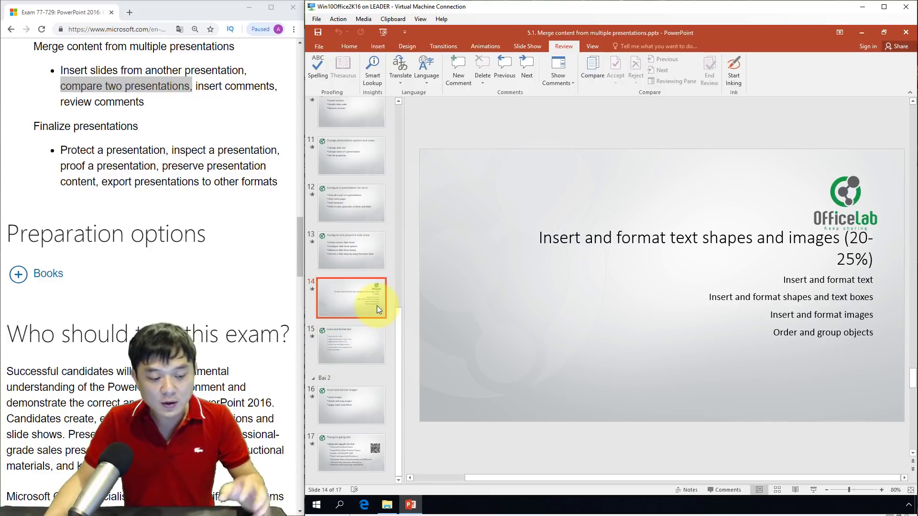
pyautogui.click(377, 397)
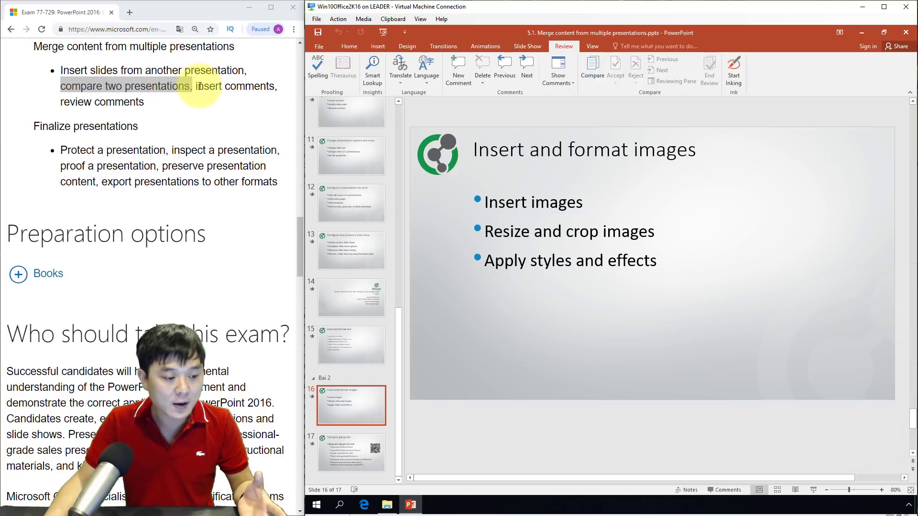
# Mark the insert comments objective on the exam page, then select slide 14's title.
pyautogui.moveTo(196, 86); pyautogui.dragTo(276, 87)
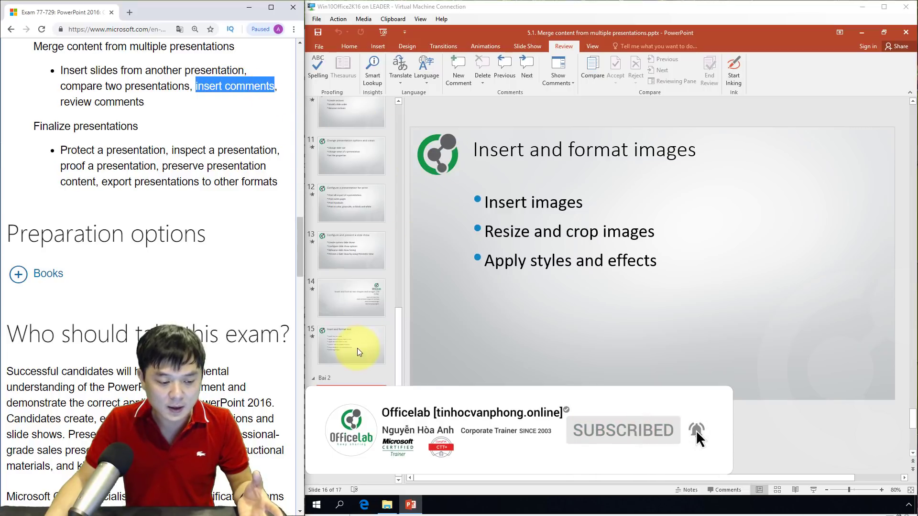
pyautogui.click(364, 302)
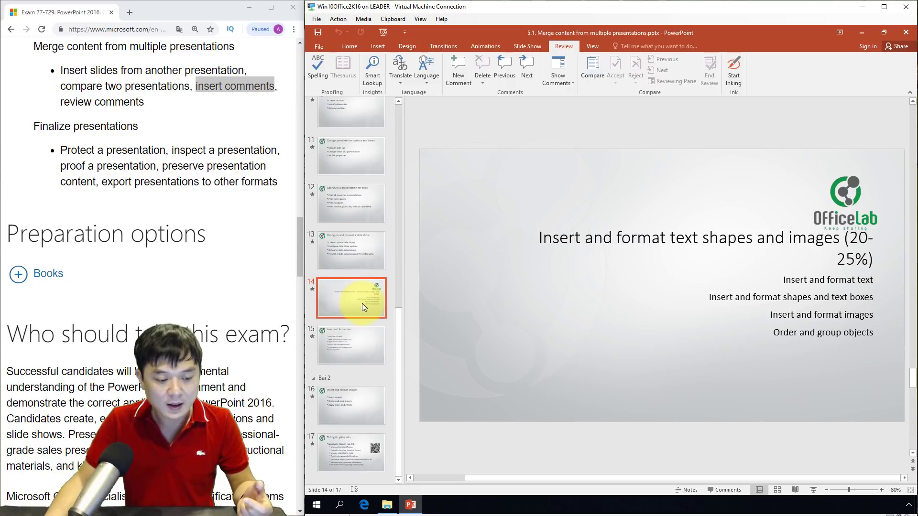
pyautogui.scroll(1, 362, 303)
pyautogui.click(690, 241)
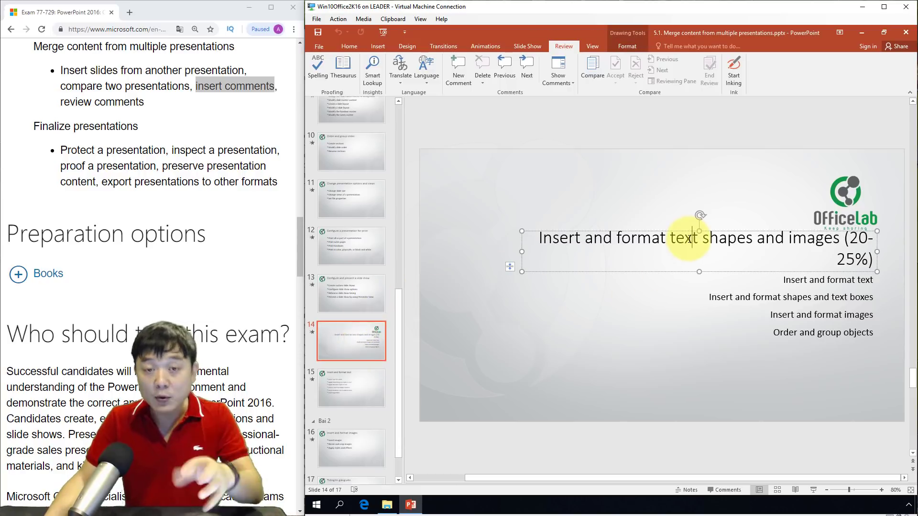
# Post a new comment 'Thu comment cho trang' on slide 14.
pyautogui.click(461, 165)
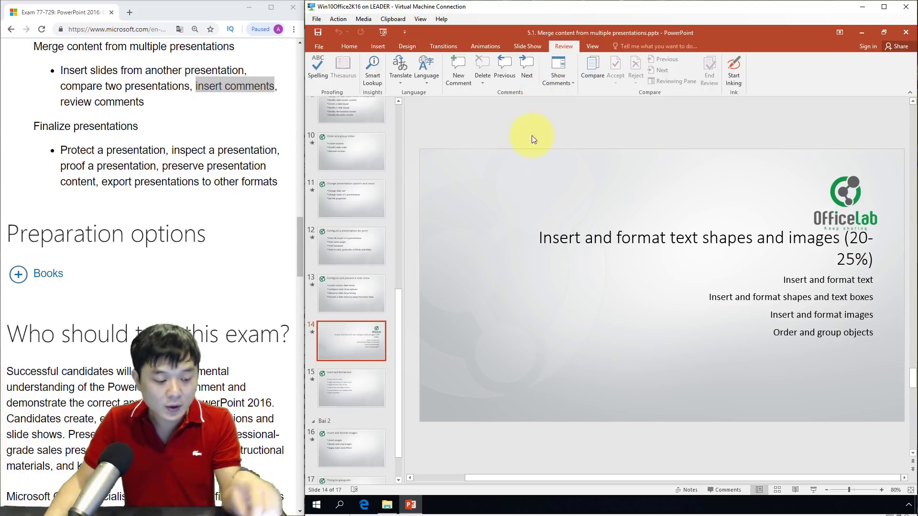
pyautogui.click(457, 78)
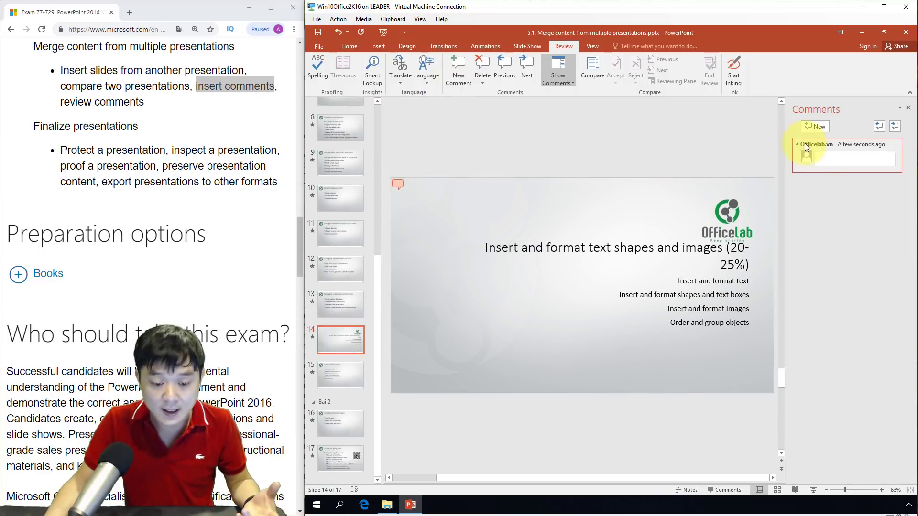
pyautogui.moveTo(846, 156)
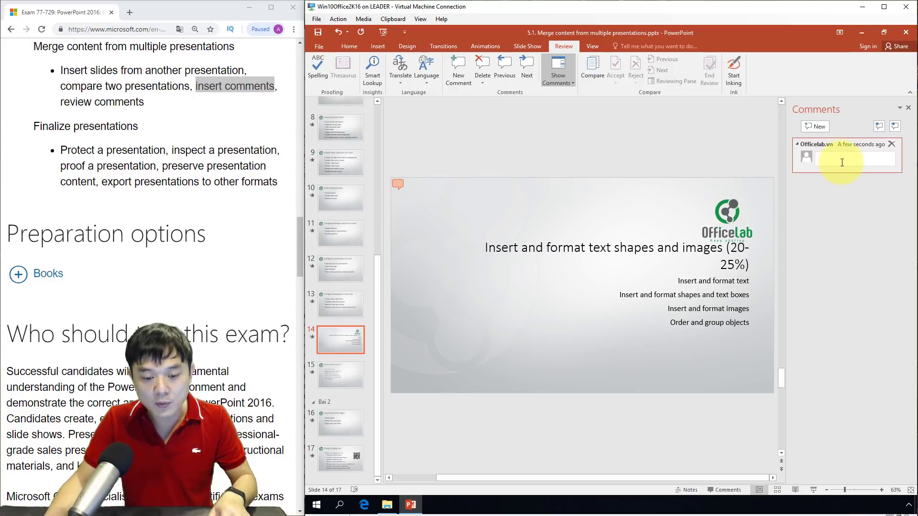
pyautogui.write('Thu comment cho tr')
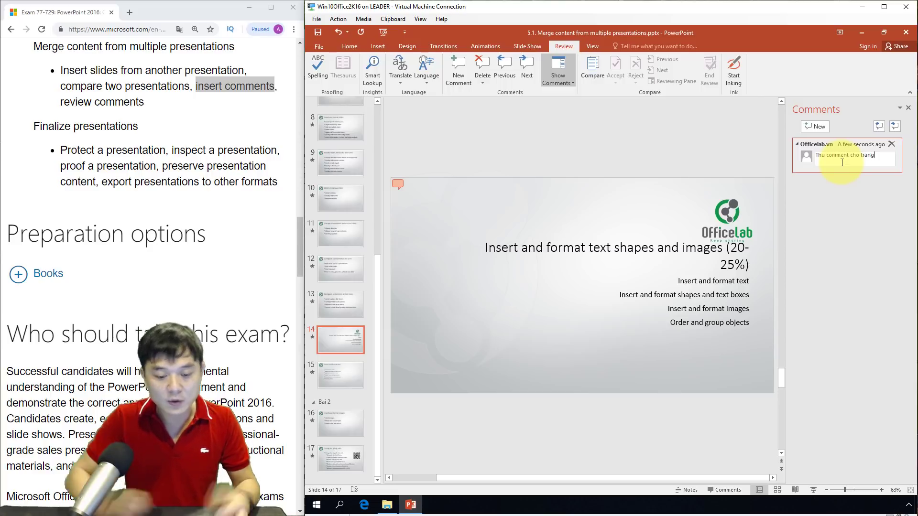
pyautogui.write('ang')
pyautogui.click(737, 310)
pyautogui.click(709, 308)
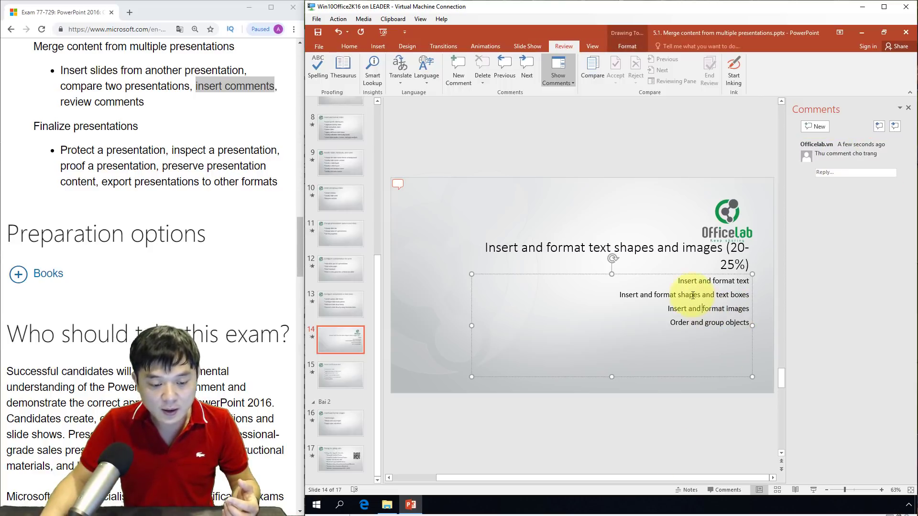
# Comment 'Comment cho noi dung' on the 'Insert and format shapes and text boxes' line.
pyautogui.tripleClick(655, 294)
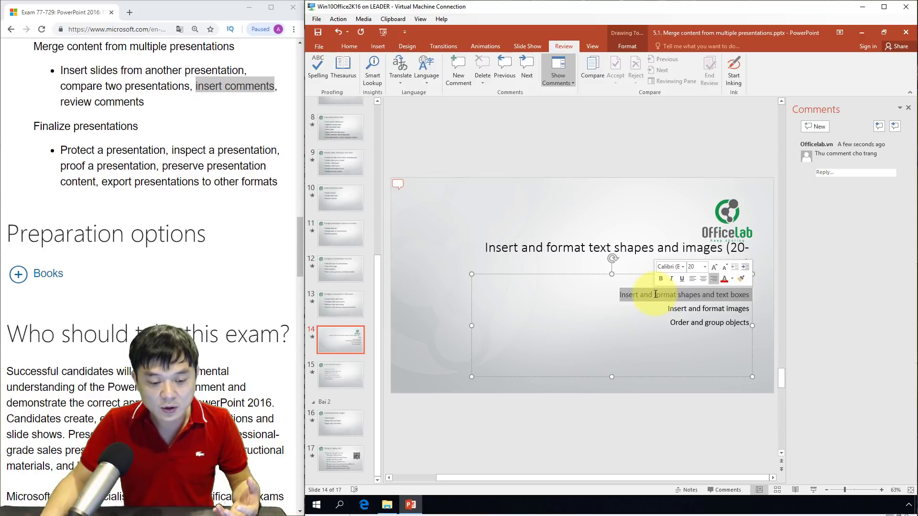
pyautogui.click(452, 76)
pyautogui.write('Comment cho noi d')
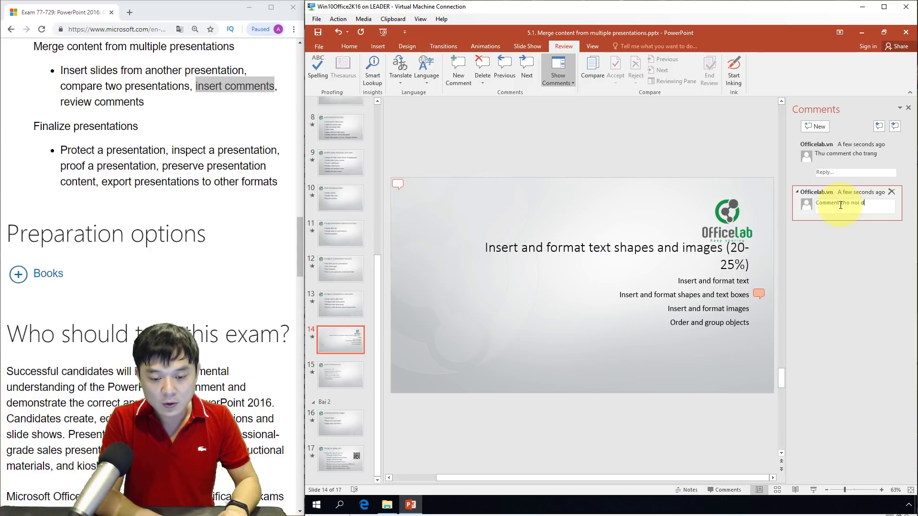
pyautogui.write('ung')
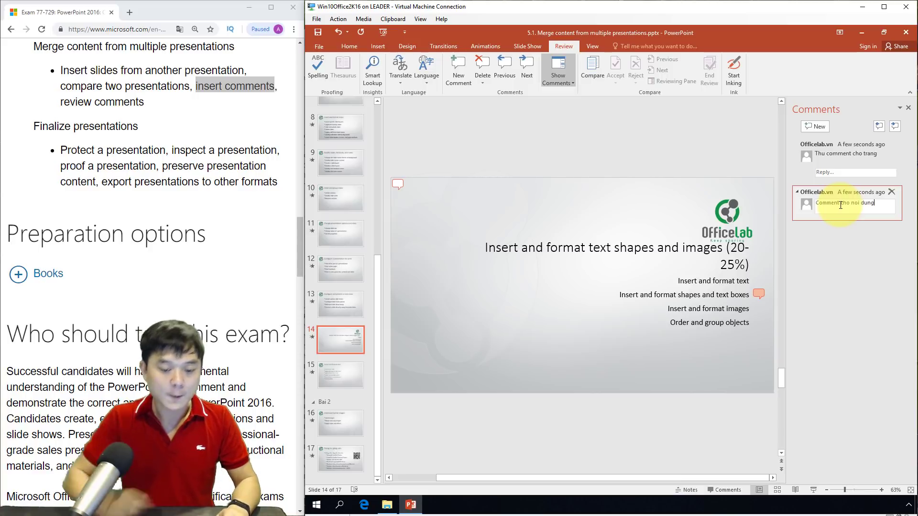
pyautogui.click(830, 266)
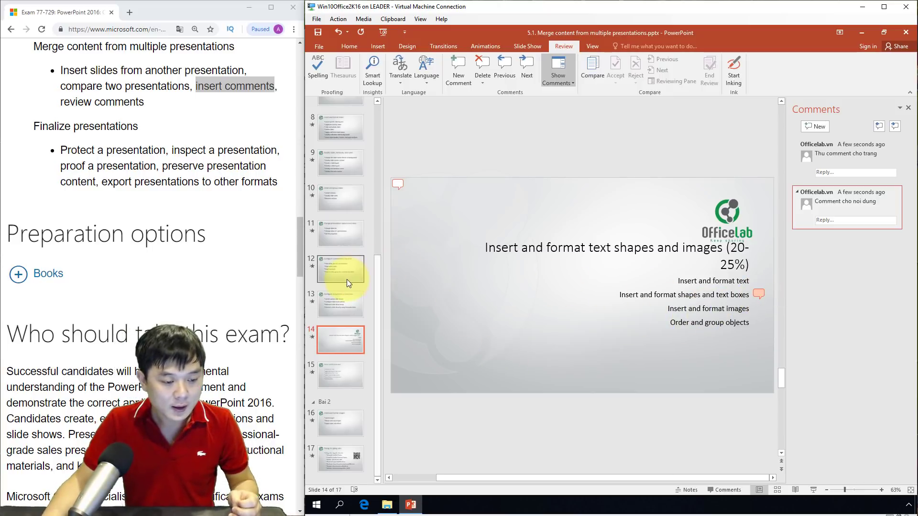
# Post the reply 'Thu tra loi comment' under slide 14's first comment.
pyautogui.scroll(3, 347, 282)
pyautogui.scroll(3, 347, 282)
pyautogui.scroll(2, 347, 282)
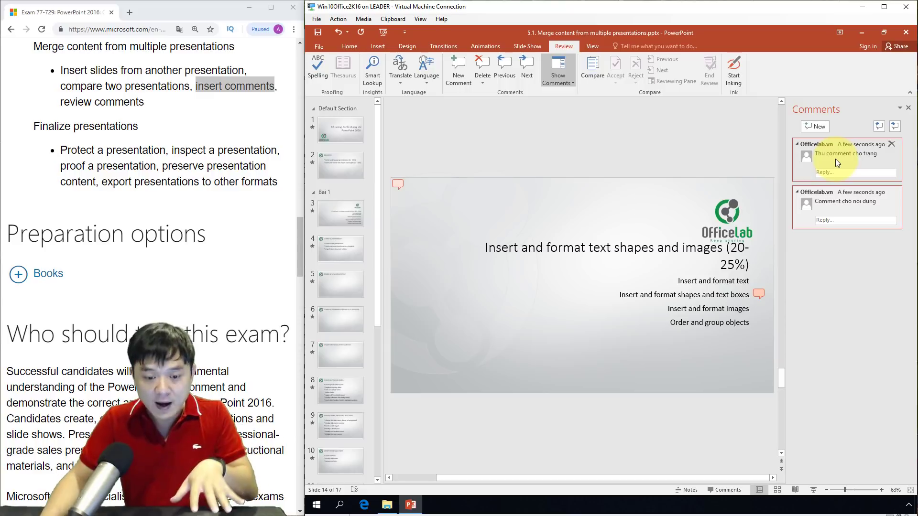
pyautogui.click(852, 172)
pyautogui.write('Thu tra loi comment')
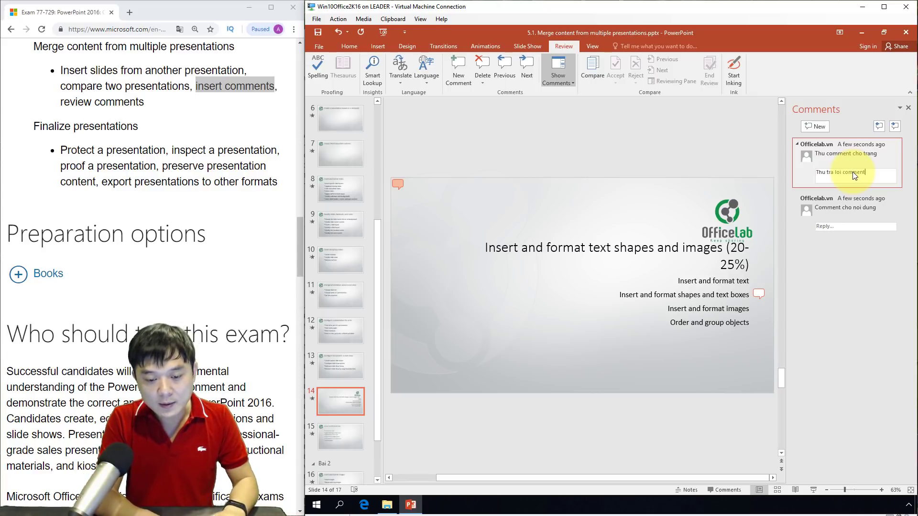
pyautogui.click(727, 159)
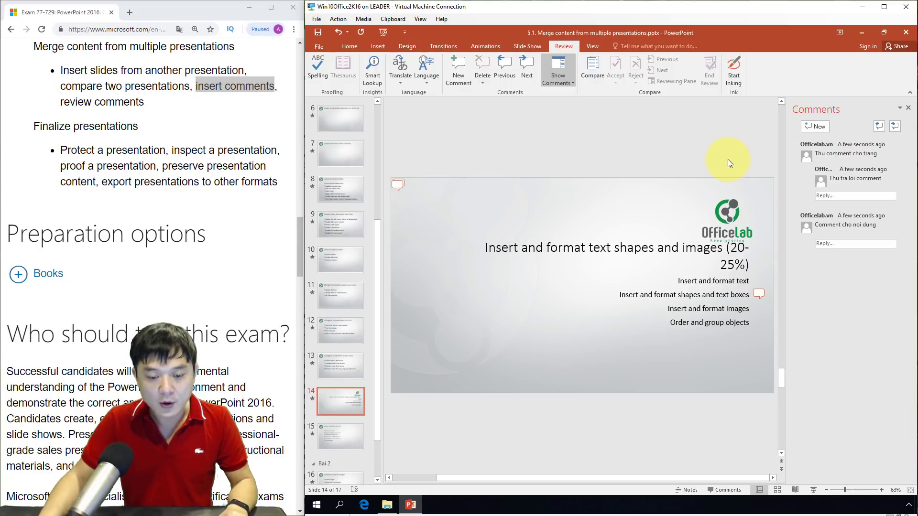
pyautogui.click(814, 180)
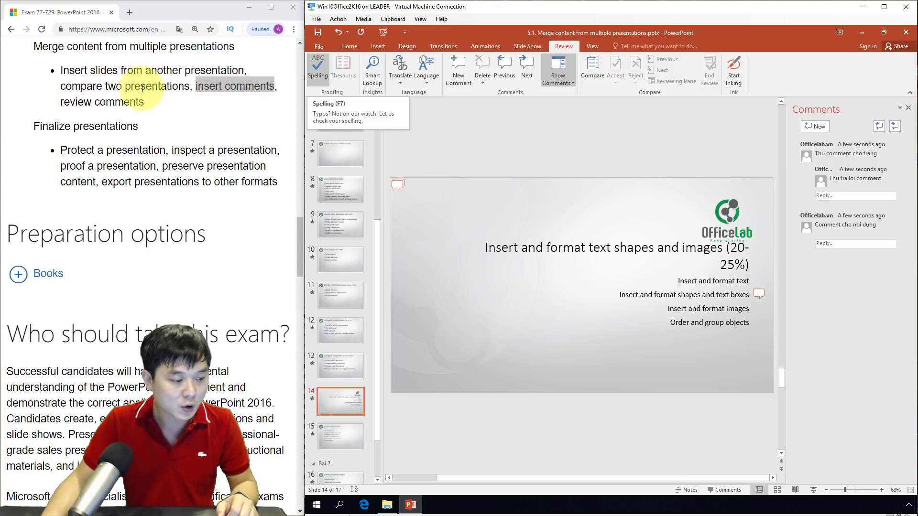
# Highlight the phrase 'review comments' on the exam page.
pyautogui.tripleClick(118, 102)
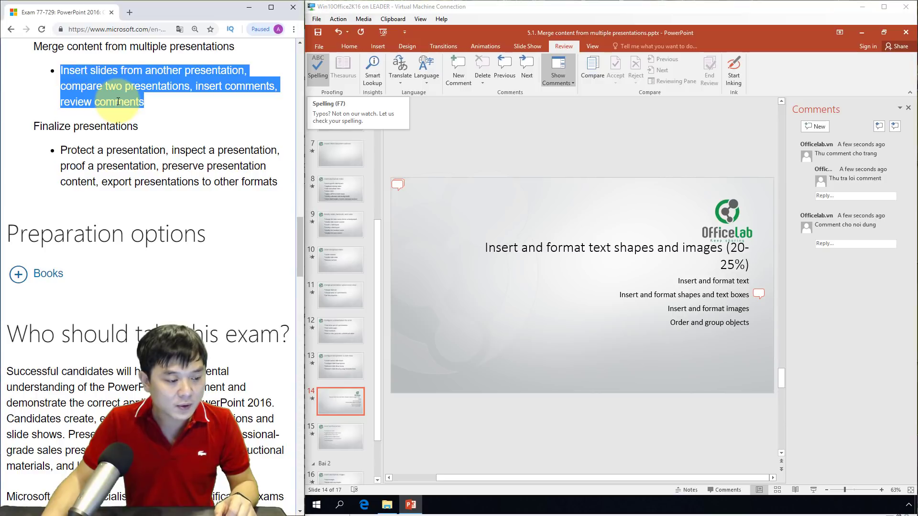
pyautogui.click(118, 102)
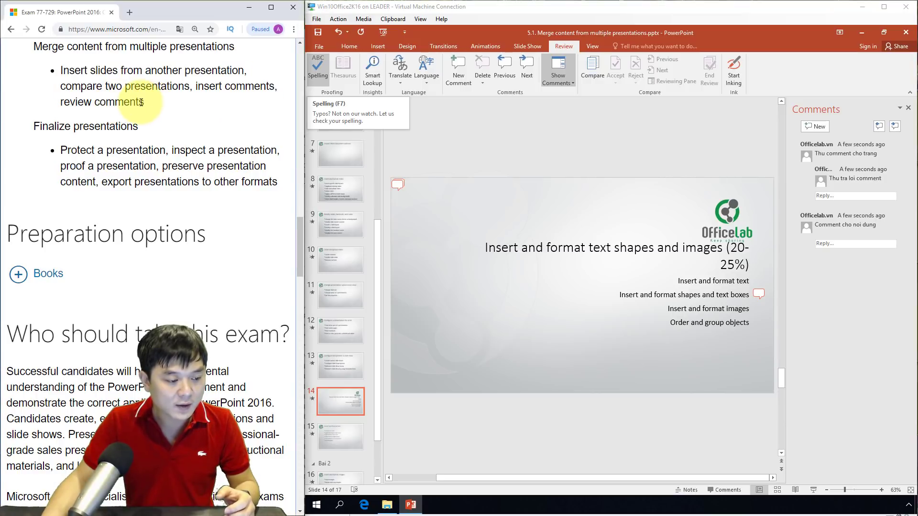
pyautogui.moveTo(138, 103); pyautogui.dragTo(61, 106)
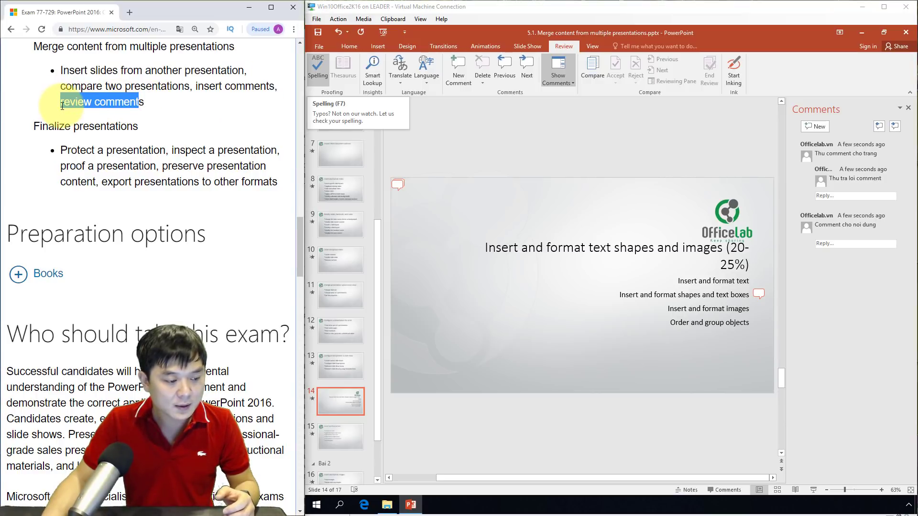
pyautogui.click(471, 127)
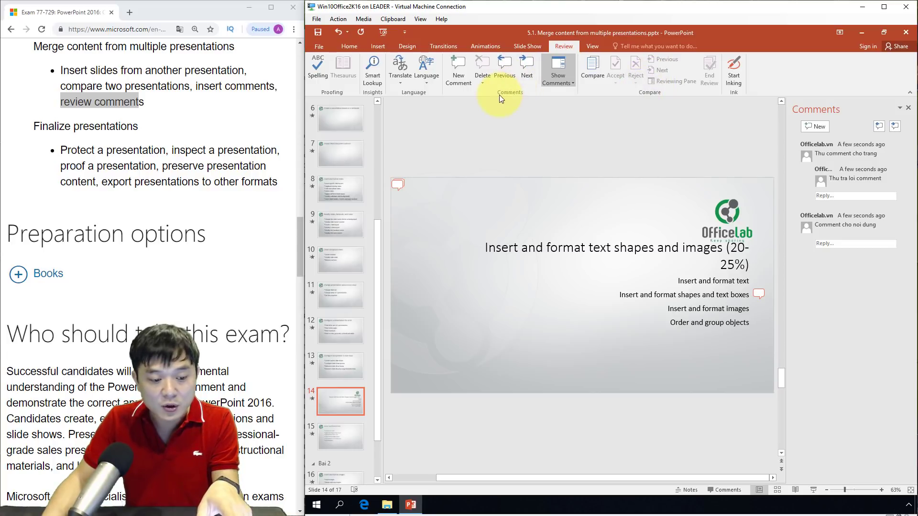
# Step back through previous comments to slide 3's comment thread.
pyautogui.click(501, 71)
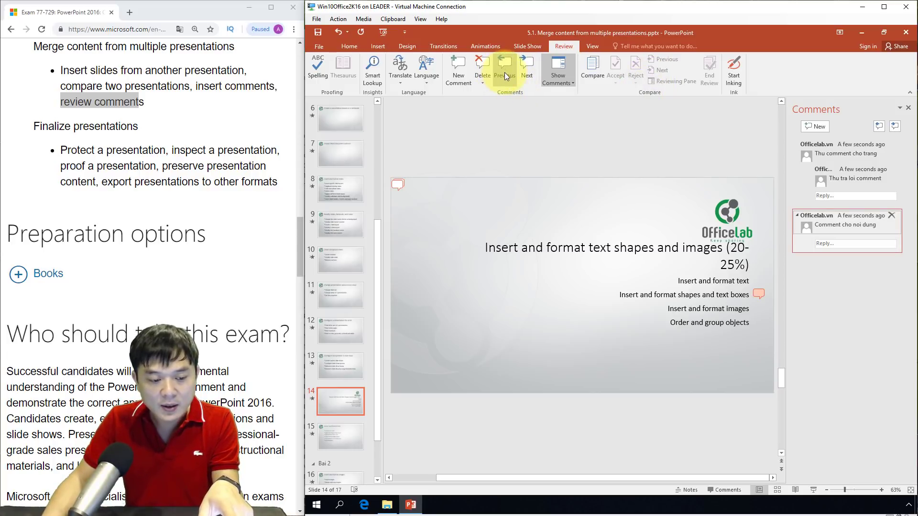
pyautogui.click(504, 72)
pyautogui.click(504, 73)
pyautogui.click(504, 73)
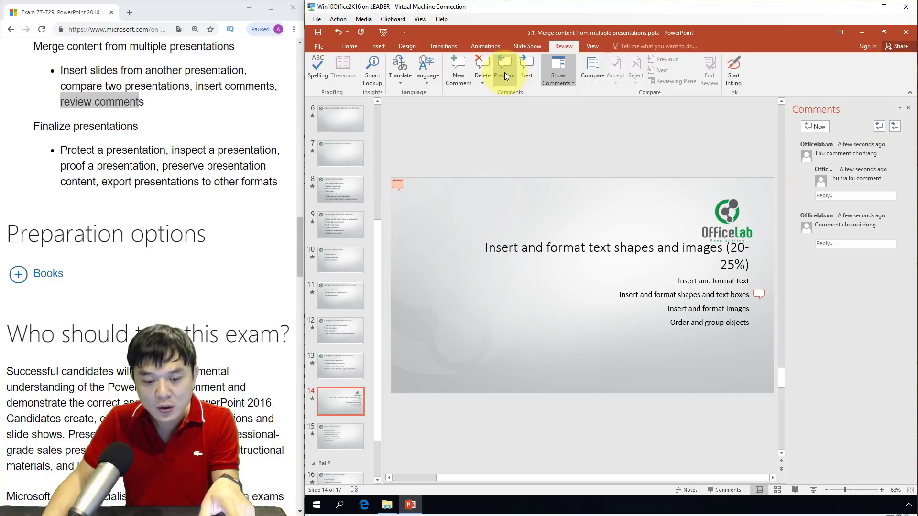
pyautogui.click(504, 73)
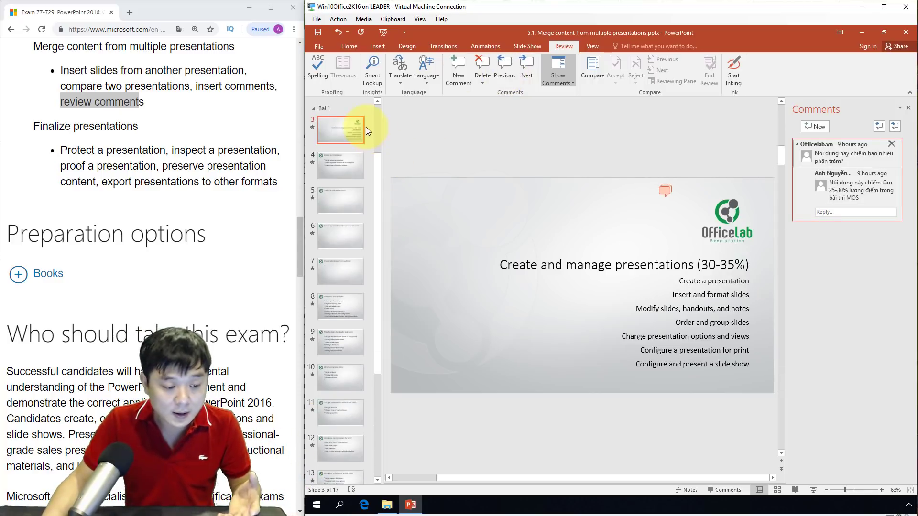
# Show slide 1 and select its comment 'Cần bổ sung thêm trang nội dung chương trình'.
pyautogui.scroll(3, 377, 125)
pyautogui.click(348, 127)
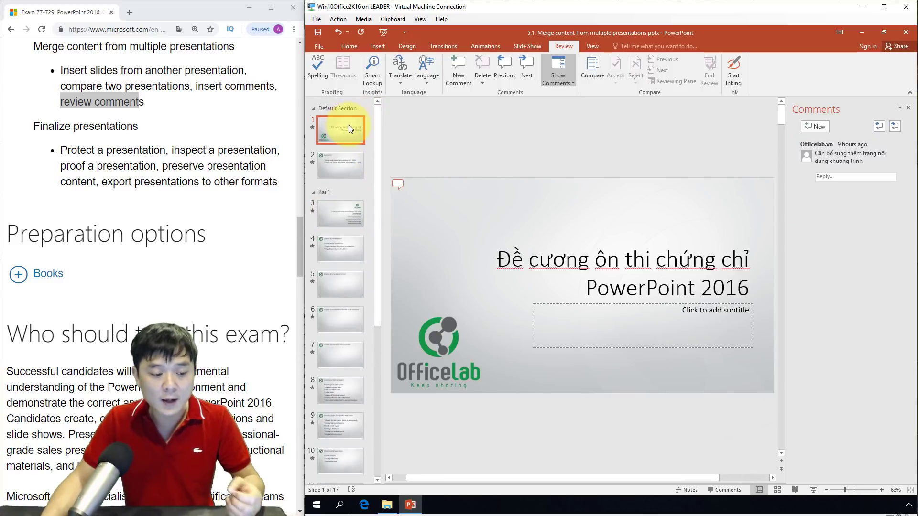
pyautogui.click(521, 72)
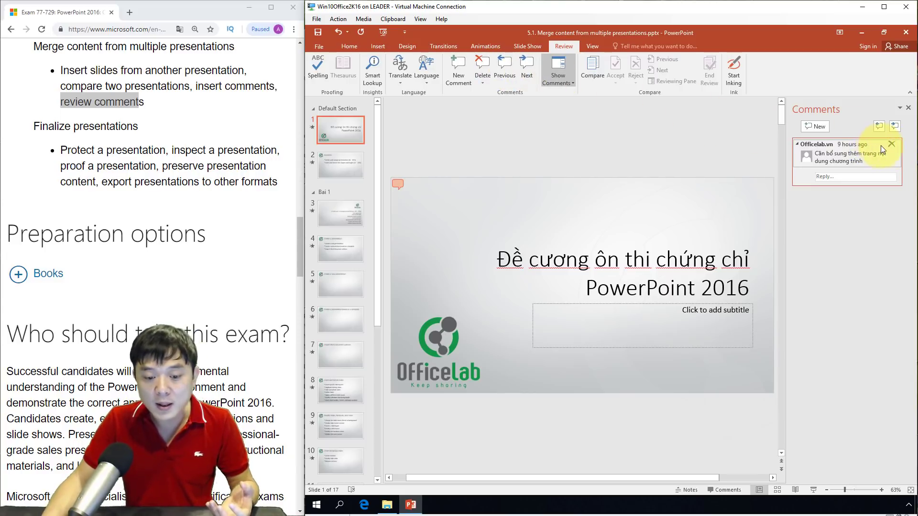
# View the Review > Delete comment options, then dismiss them without deleting anything.
pyautogui.click(486, 79)
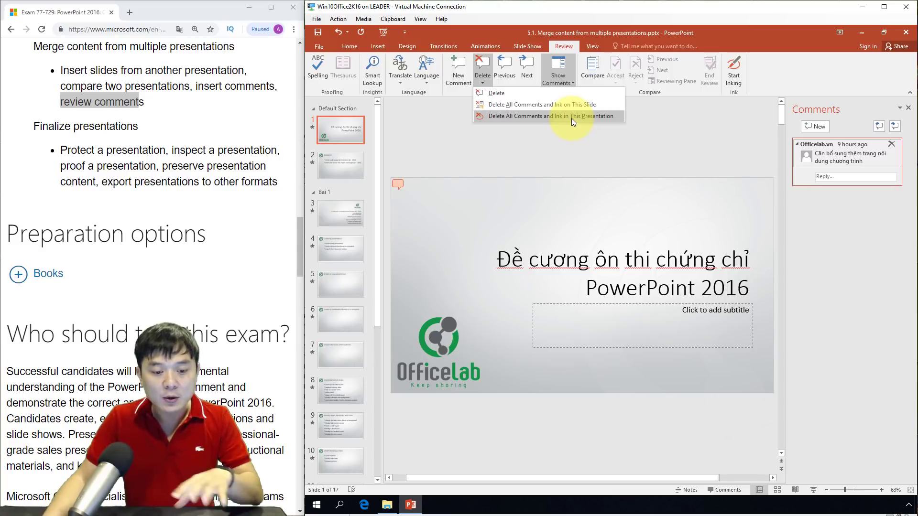
pyautogui.click(541, 145)
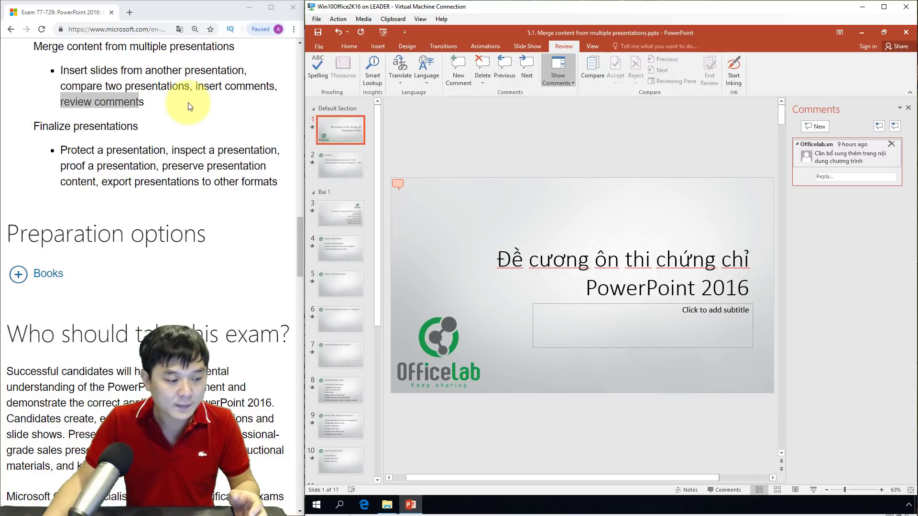
pyautogui.click(157, 101)
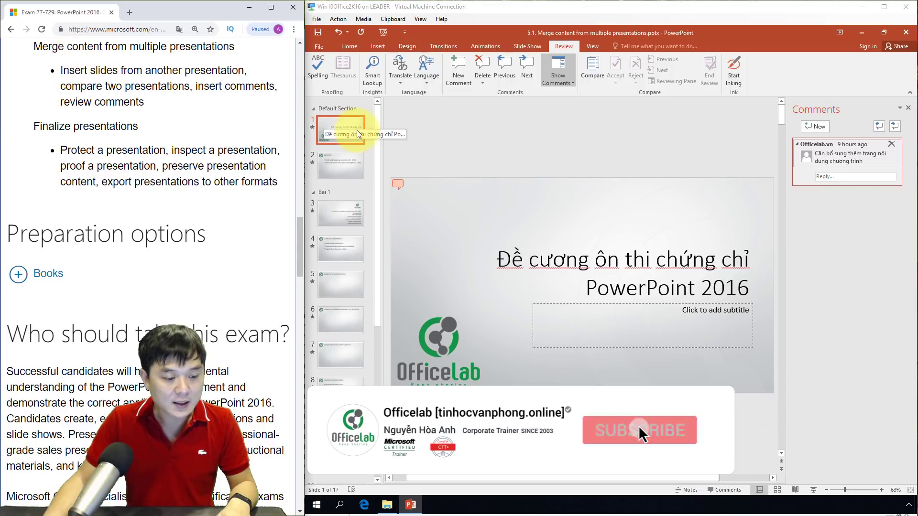
pyautogui.click(379, 160)
# Jump to the last slide, 17 'Thông tin giảng viên', and start the slide show from it.
pyautogui.scroll(-1, 374, 234)
pyautogui.scroll(-5, 374, 235)
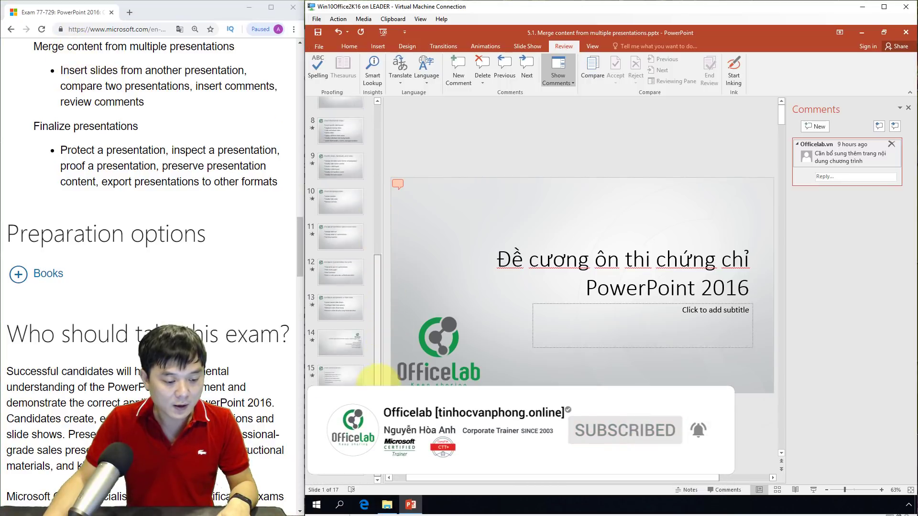
pyautogui.press('End')
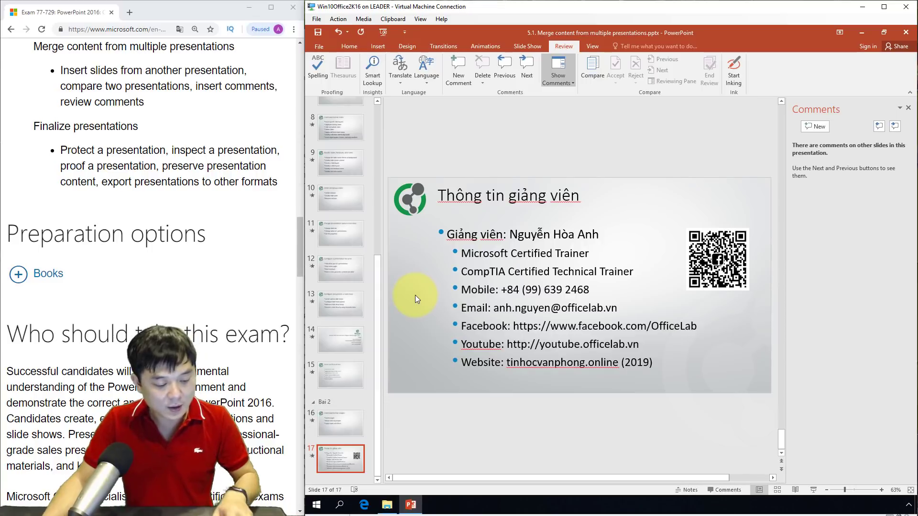
pyautogui.hotkey('shift', 'F5')
pyautogui.press('Return')
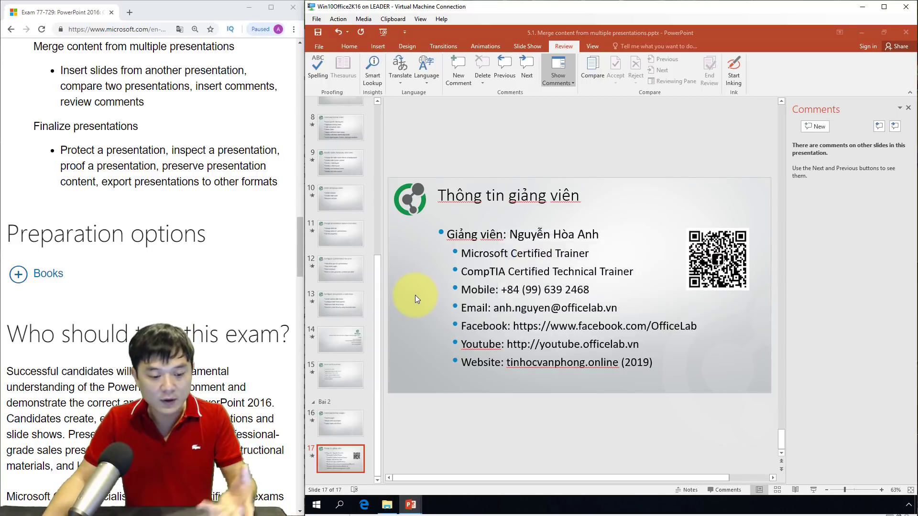